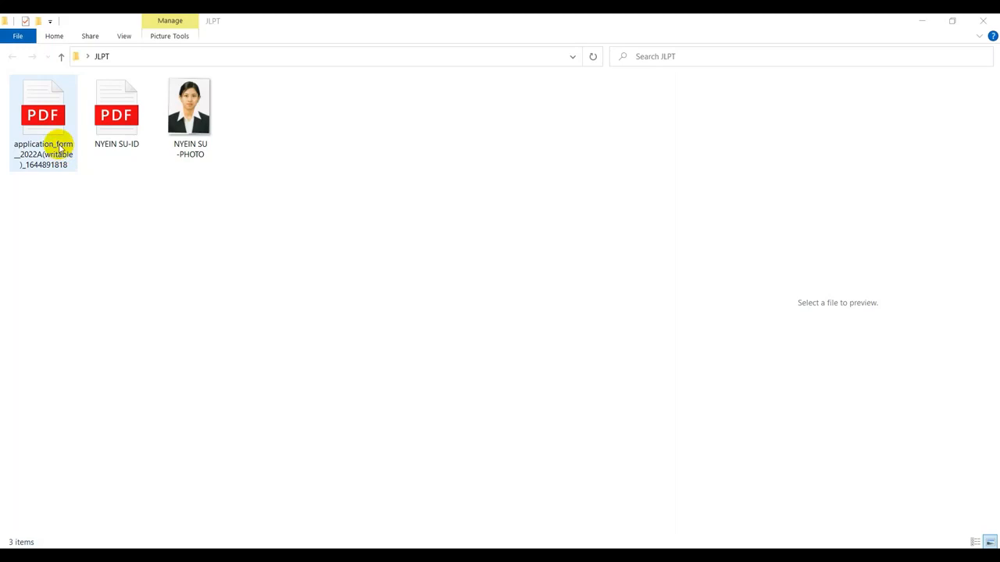
# Preview the scanned ID card PDF, then select the 2022A JLPT application form to open it
pyautogui.click(125, 139)
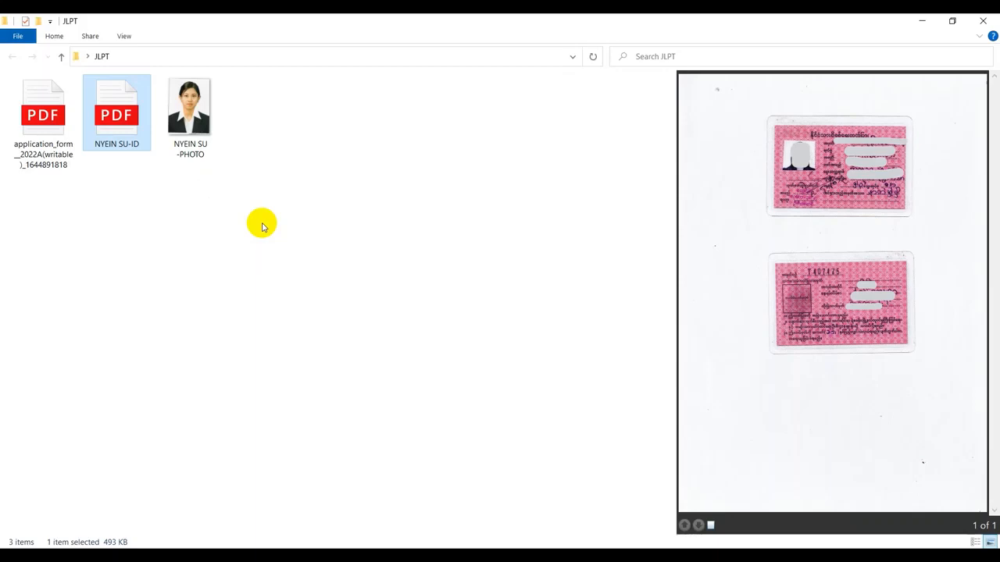
pyautogui.click(57, 151)
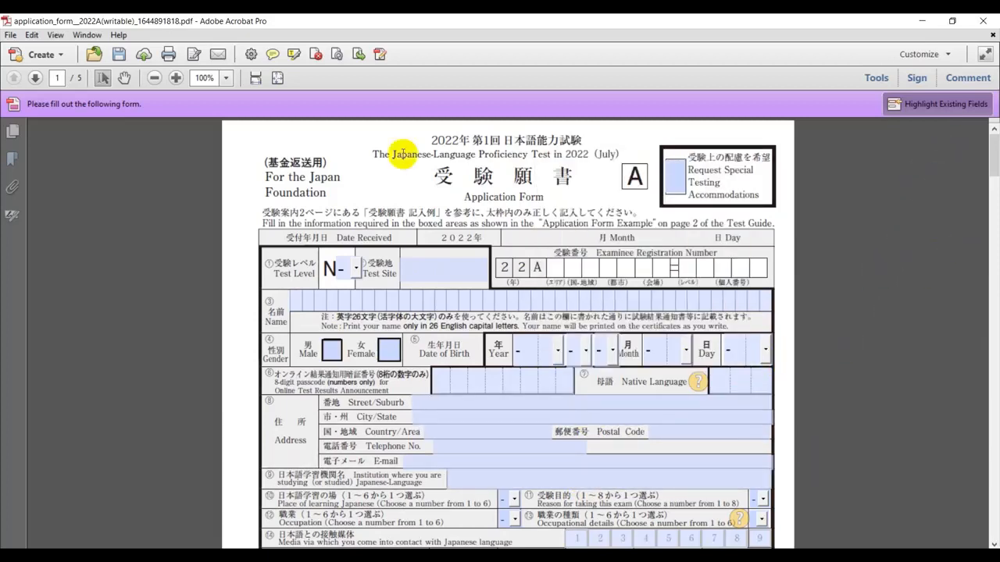
# Set the Test Level to N4 and the Test Site to YANGON
pyautogui.click(357, 271)
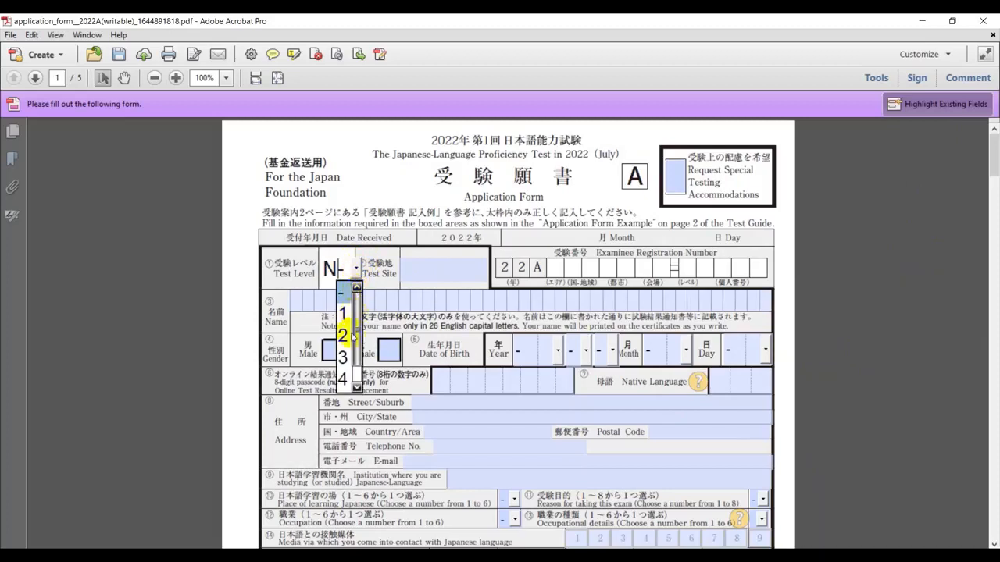
pyautogui.click(357, 384)
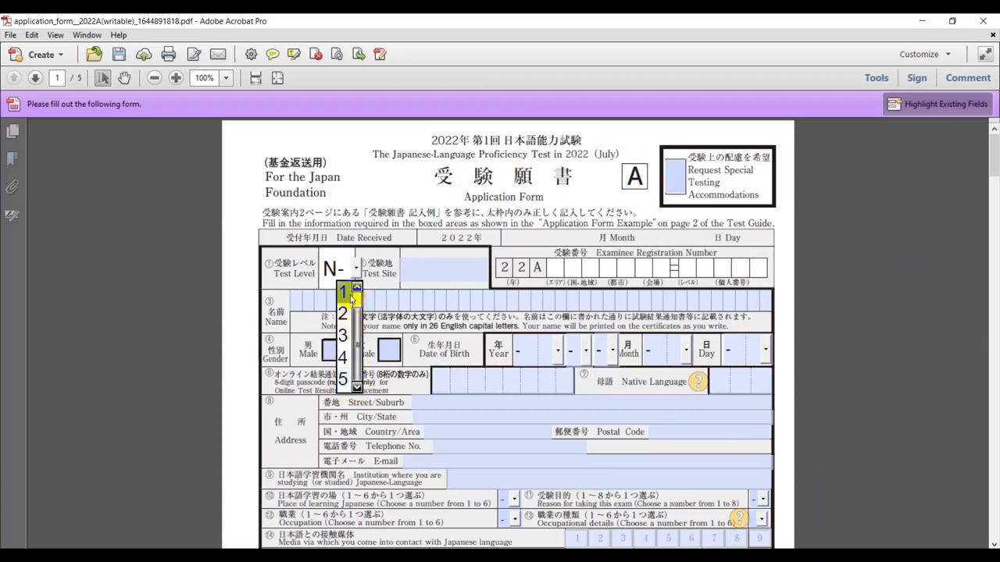
pyautogui.click(346, 358)
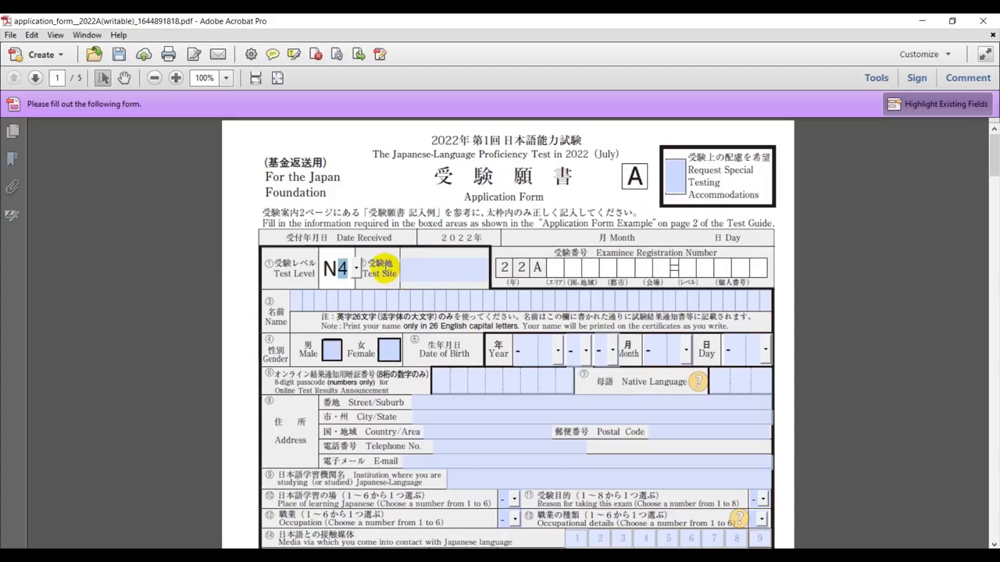
pyautogui.click(444, 271)
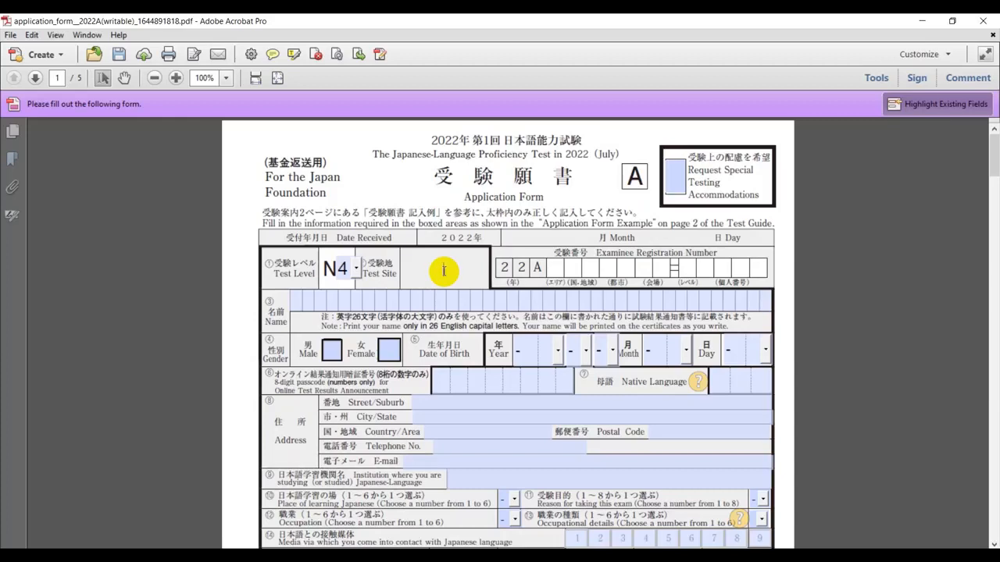
pyautogui.write('YANGON')
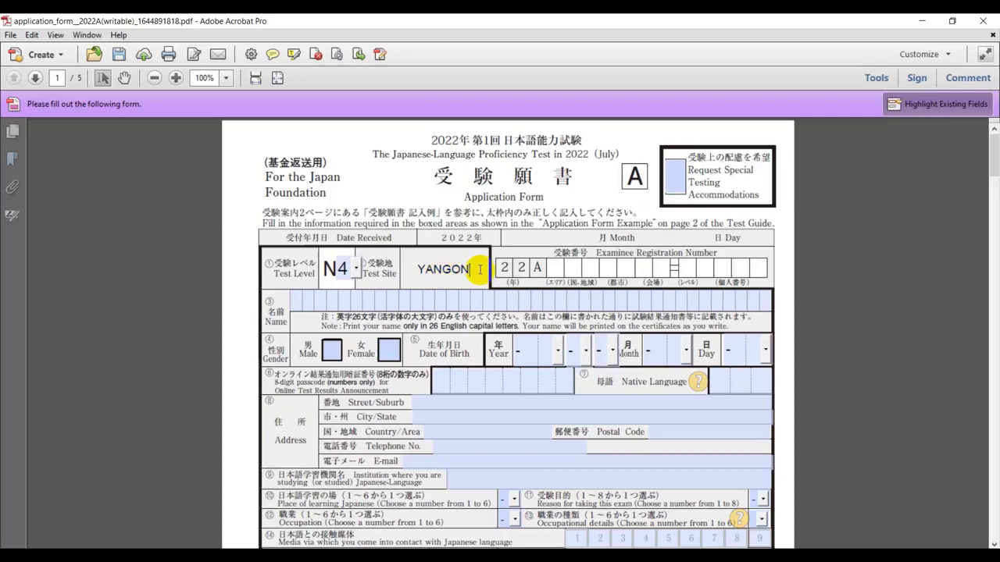
# Enter the applicant's name and tick Female
pyautogui.click(296, 303)
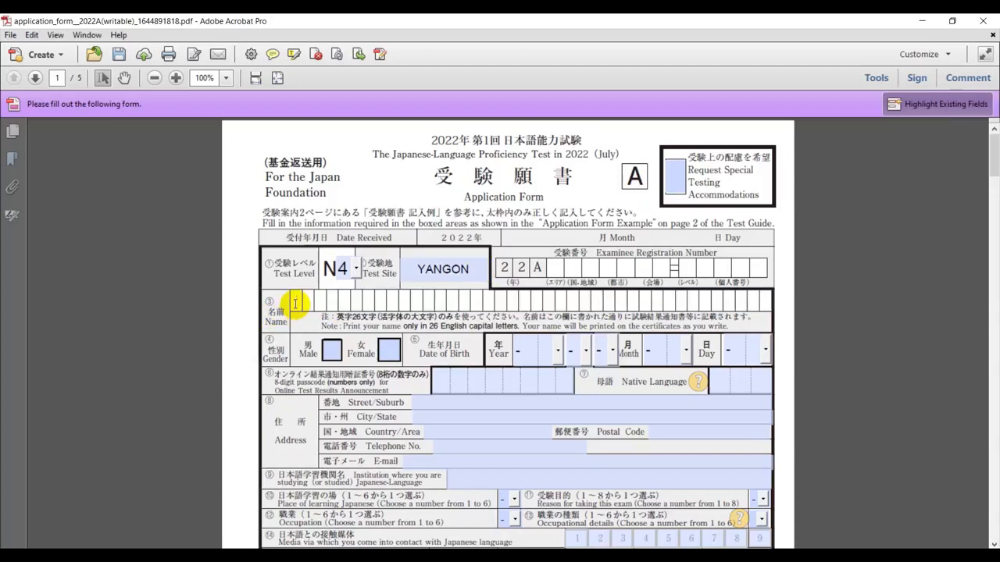
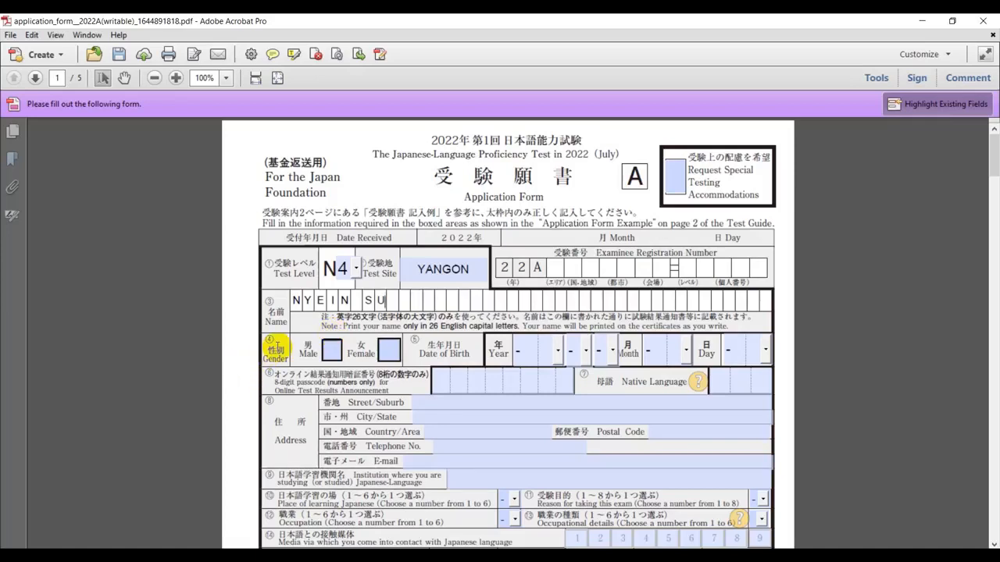
pyautogui.click(388, 350)
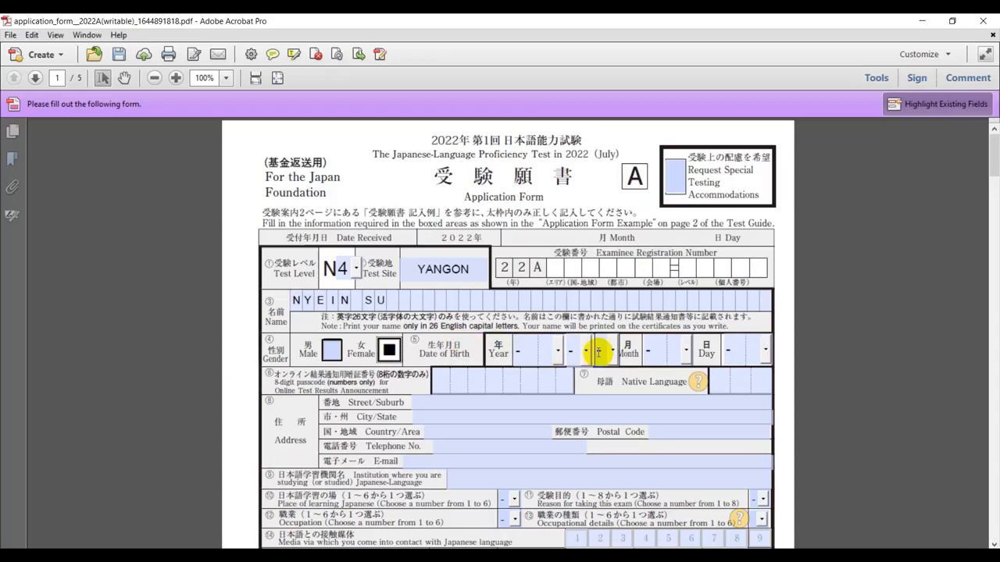
pyautogui.click(558, 352)
pyautogui.click(528, 381)
pyautogui.click(586, 354)
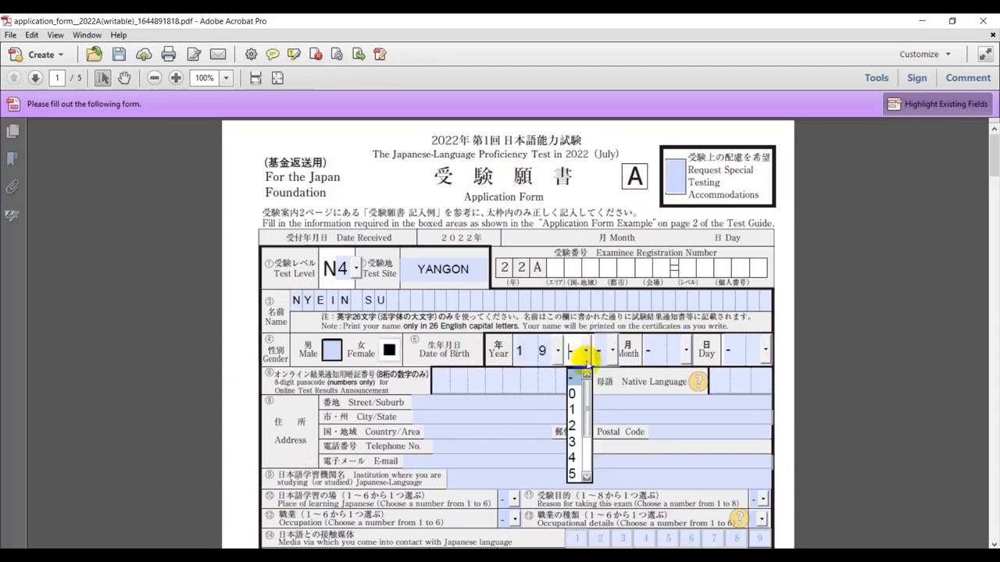
pyautogui.click(578, 472)
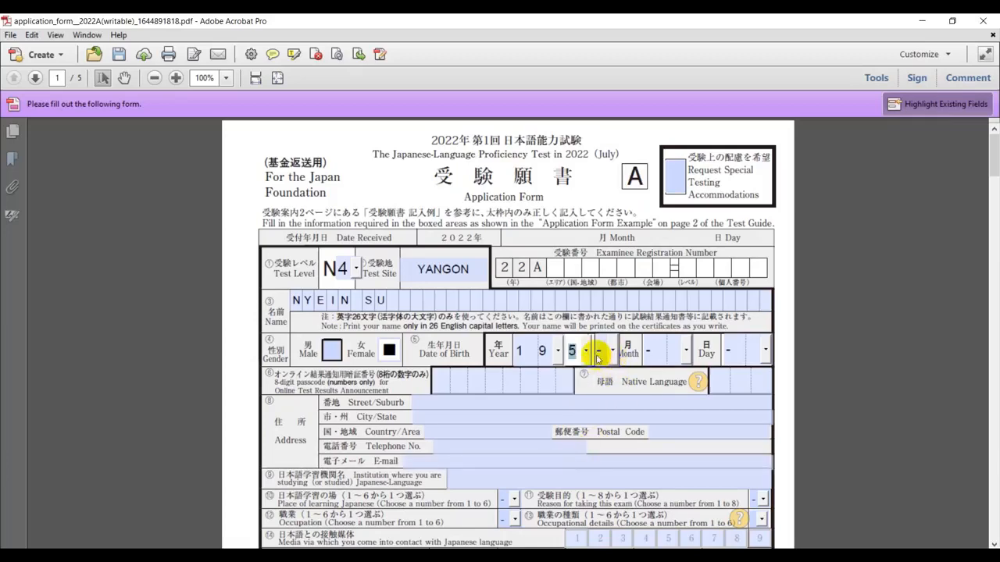
pyautogui.click(587, 353)
pyautogui.scroll(-3, 586, 391)
pyautogui.click(586, 380)
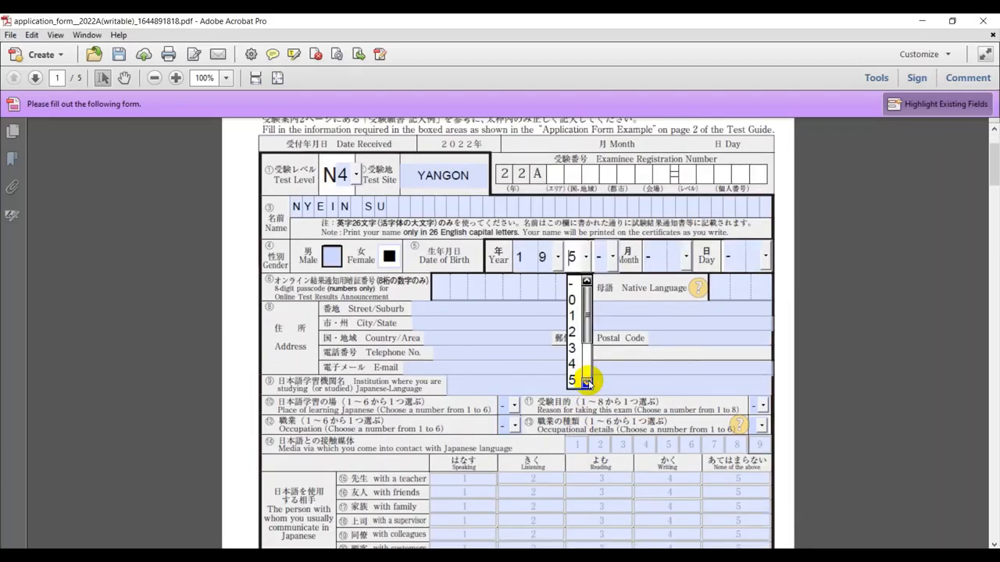
pyautogui.click(586, 381)
pyautogui.click(586, 380)
pyautogui.click(586, 380)
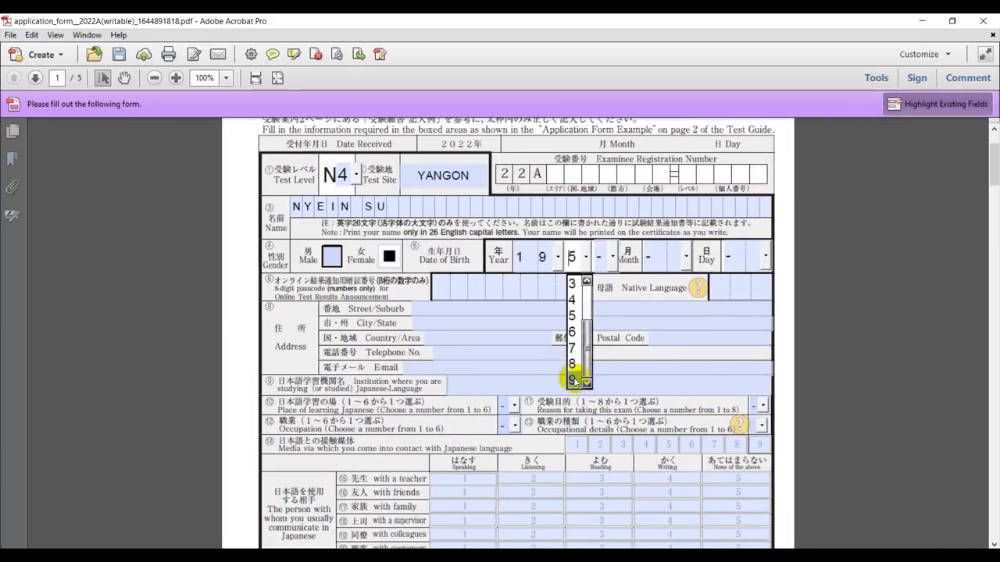
pyautogui.click(576, 380)
pyautogui.click(612, 256)
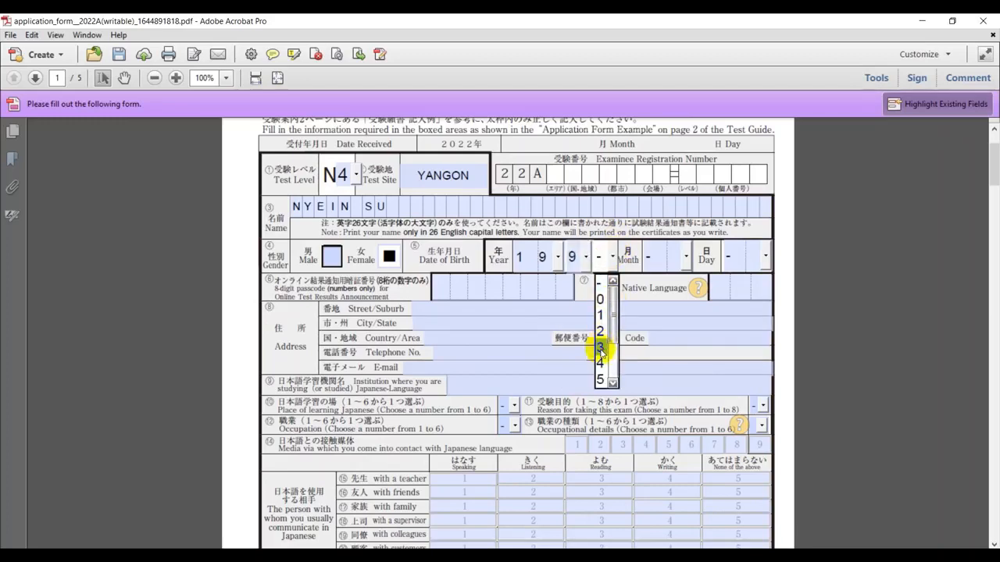
pyautogui.click(600, 347)
# Set the birth month to 02 and the birth day to 05
pyautogui.click(684, 258)
pyautogui.click(672, 314)
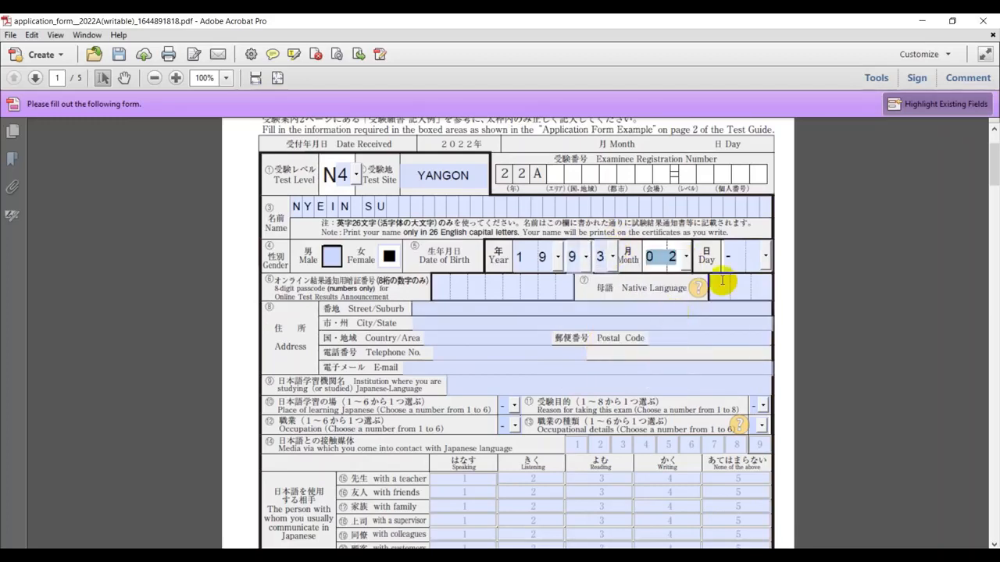
pyautogui.click(764, 256)
pyautogui.click(753, 361)
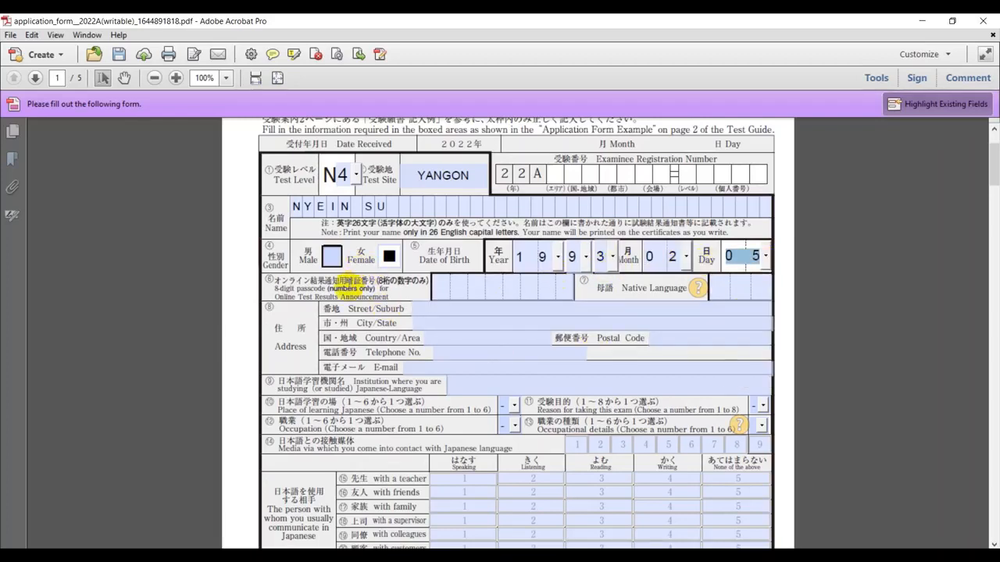
# Enter the 8-digit results passcode and native language code 105
pyautogui.click(438, 283)
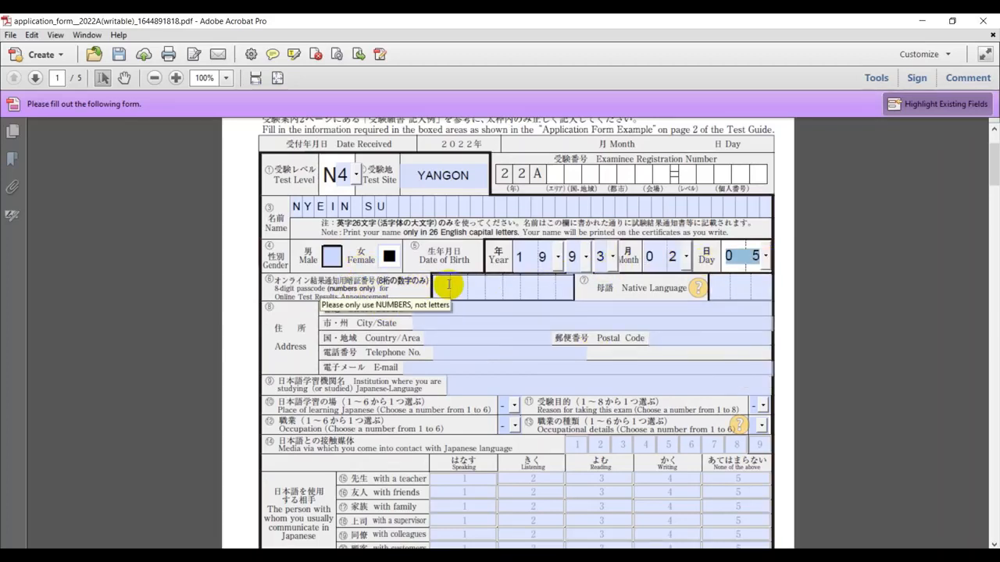
pyautogui.click(444, 290)
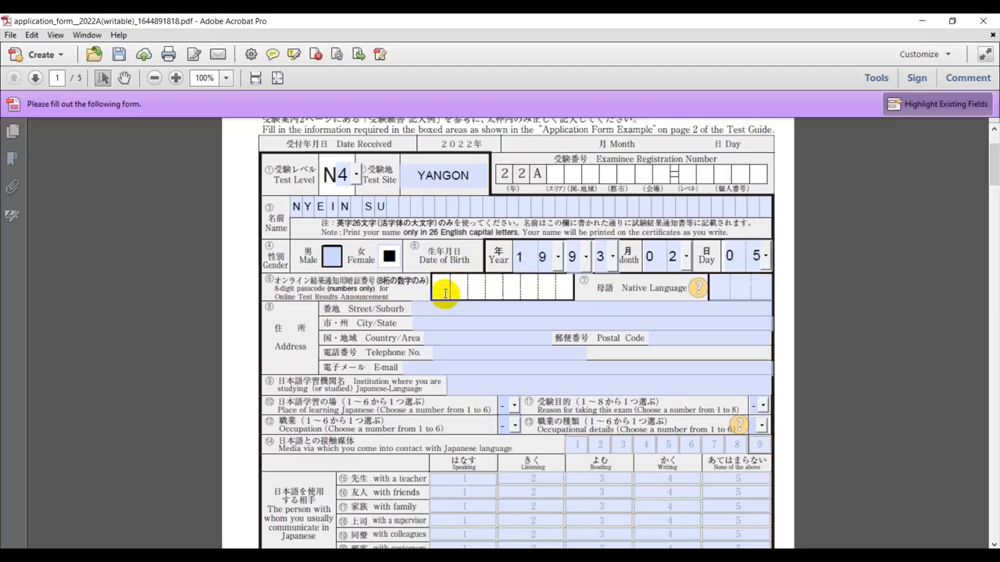
pyautogui.write('01234567')
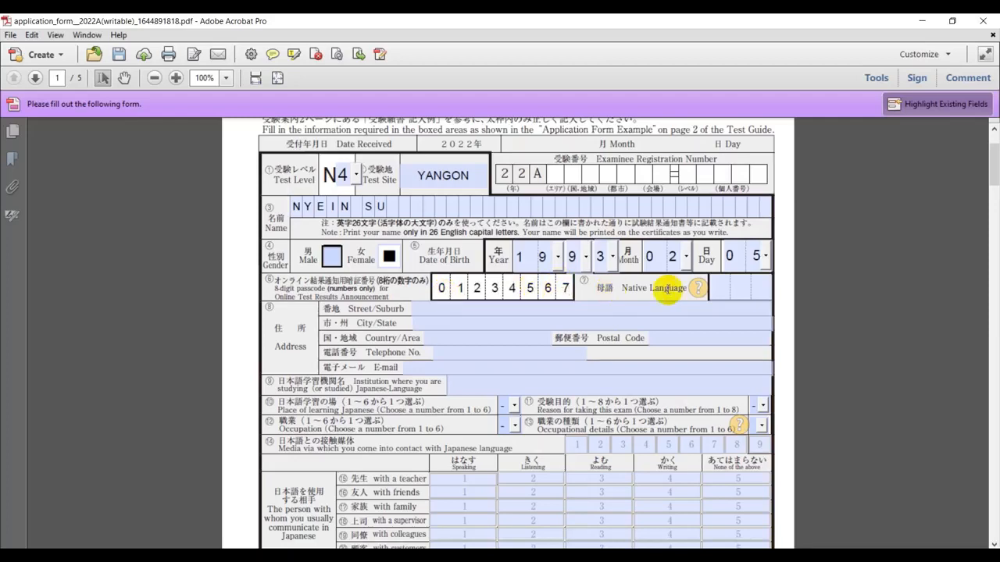
pyautogui.click(740, 290)
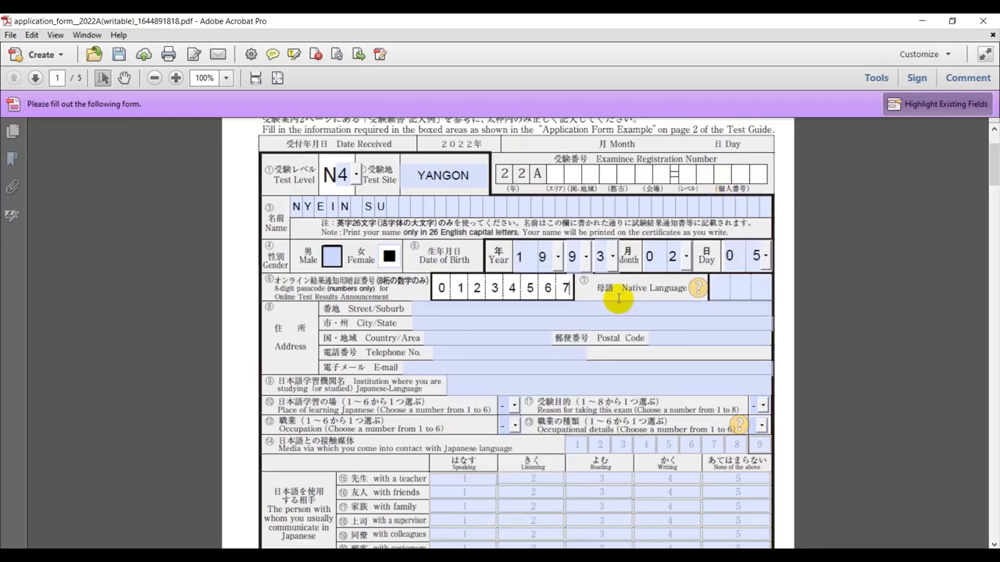
pyautogui.click(715, 288)
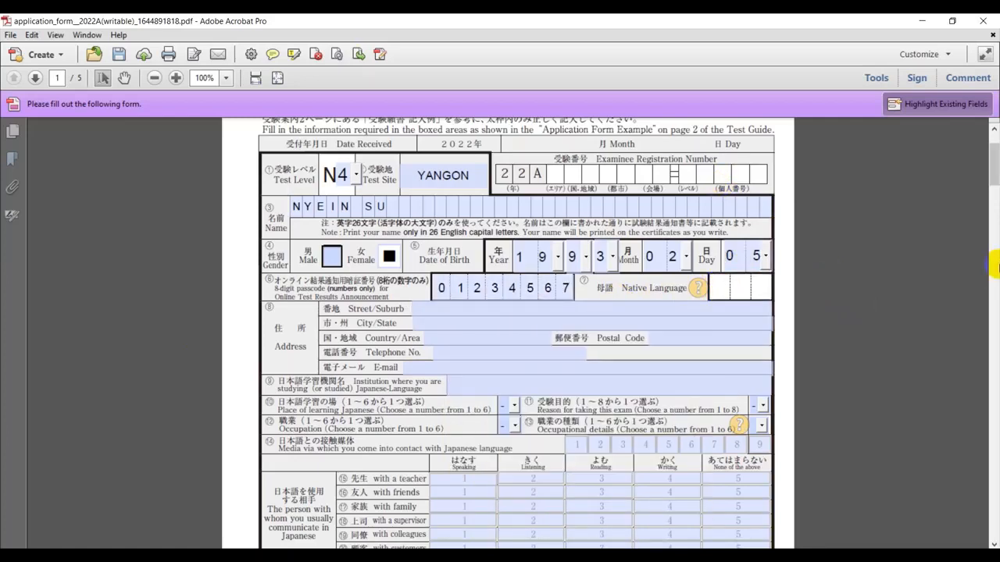
pyautogui.write('105')
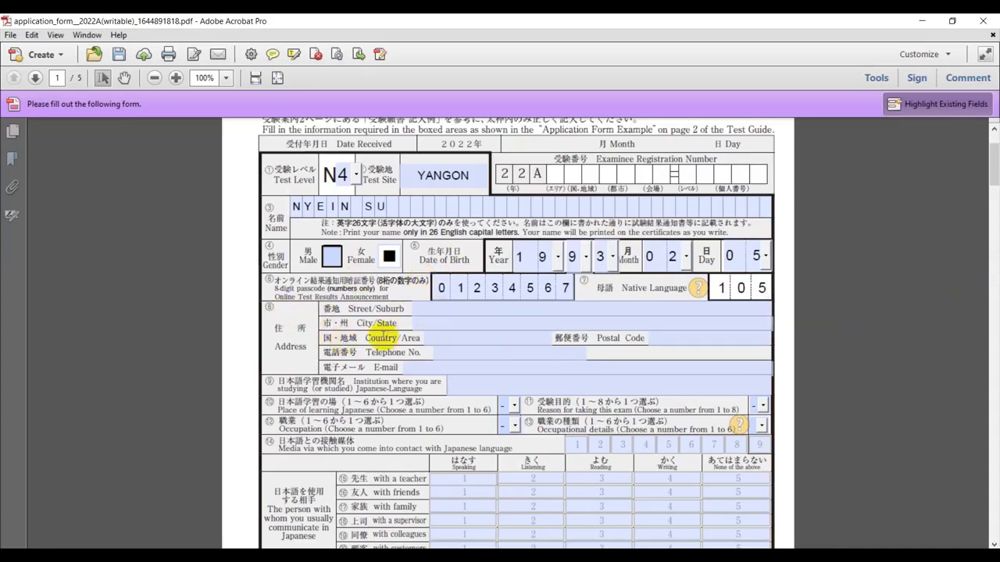
pyautogui.click(441, 309)
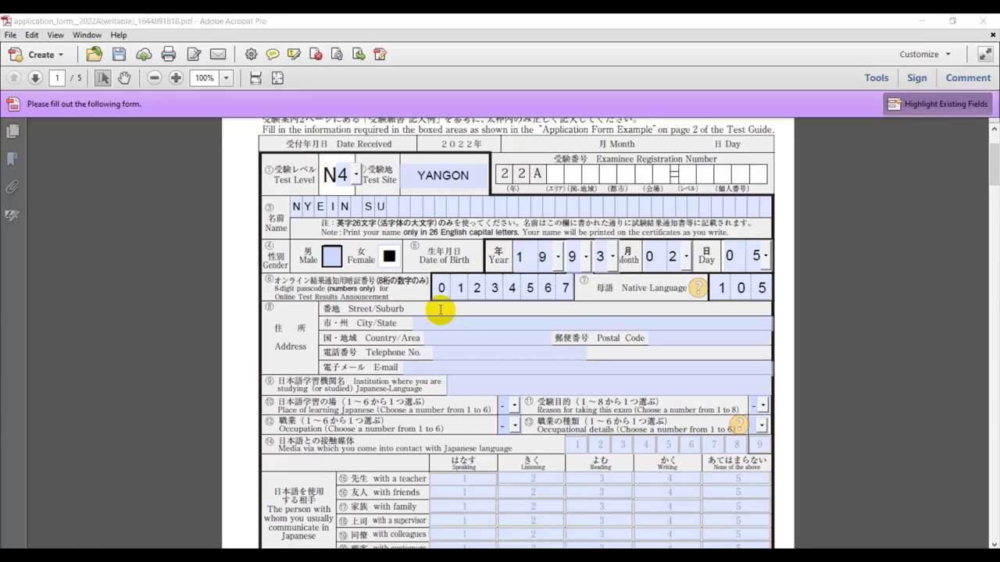
# Fill in the applicant's street address, township/city and country MYANMAR in the address section
pyautogui.press('super')
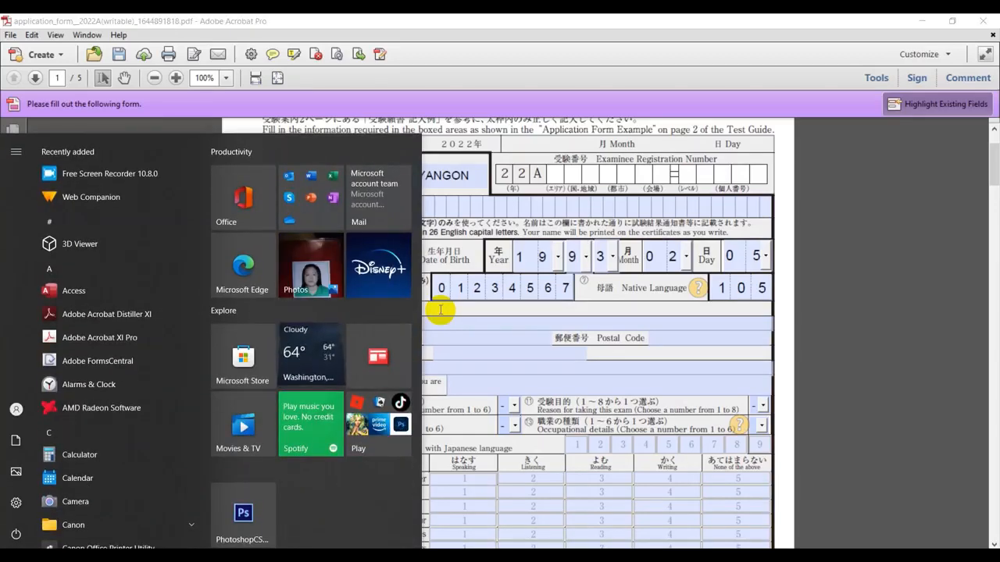
pyautogui.click(509, 322)
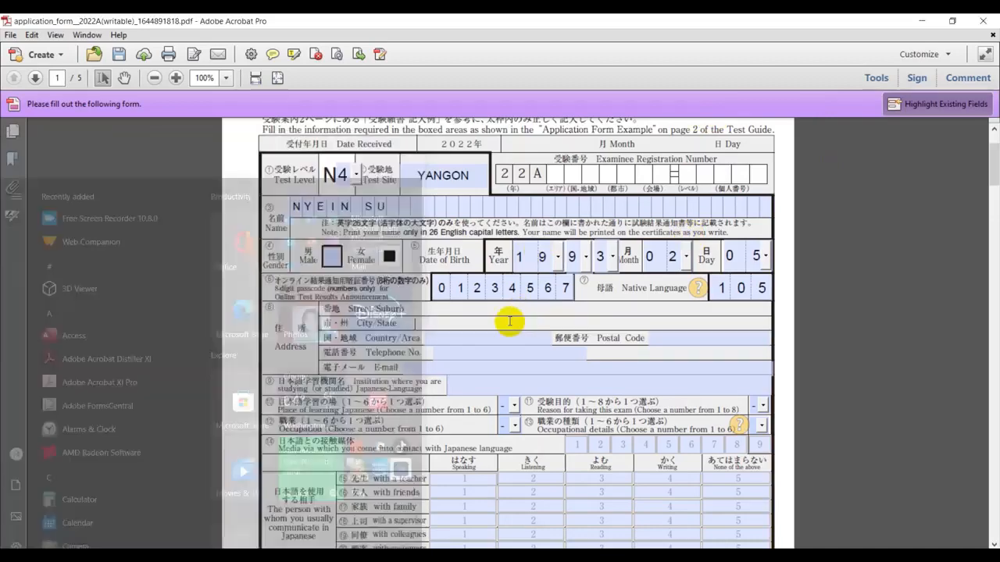
pyautogui.click(488, 310)
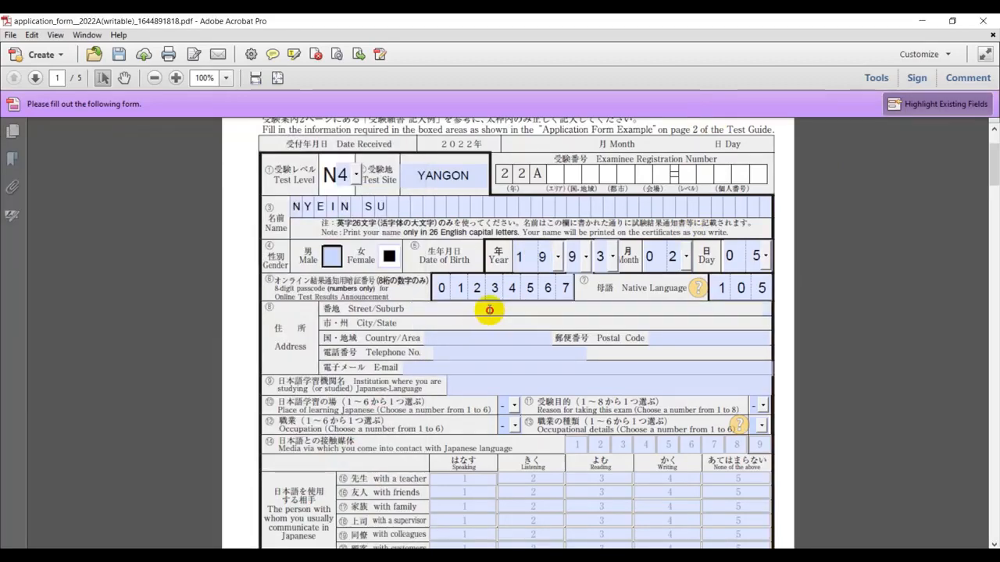
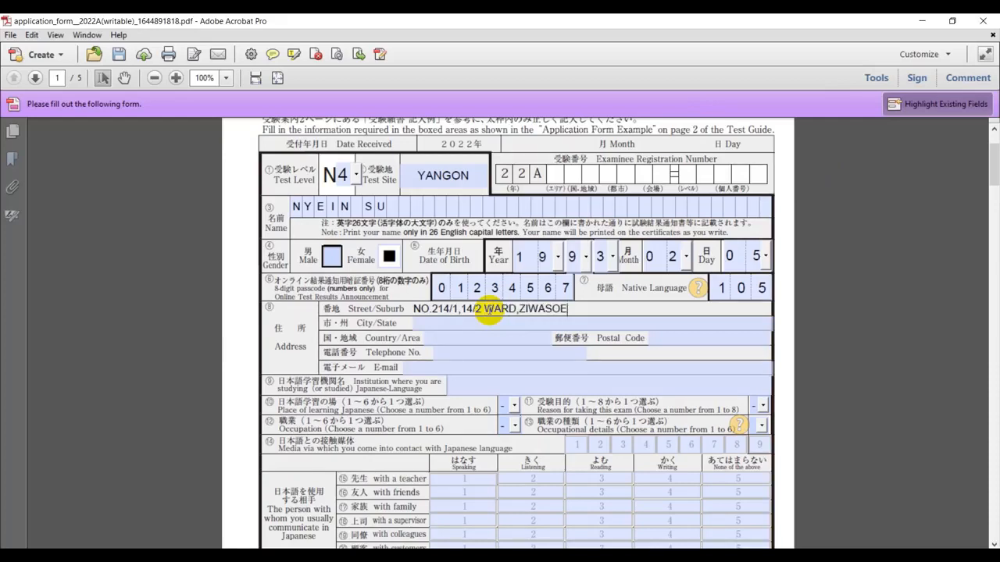
pyautogui.click(457, 321)
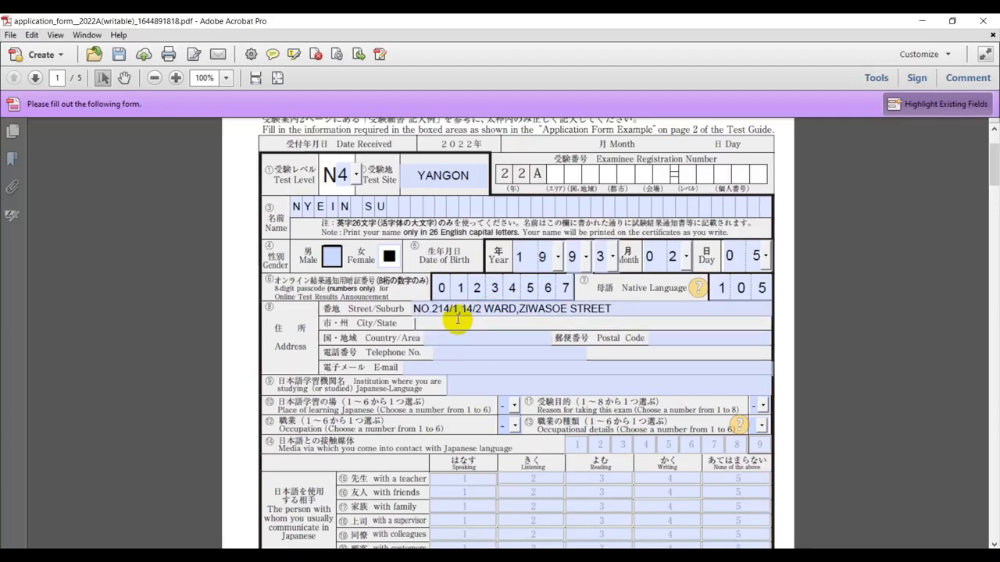
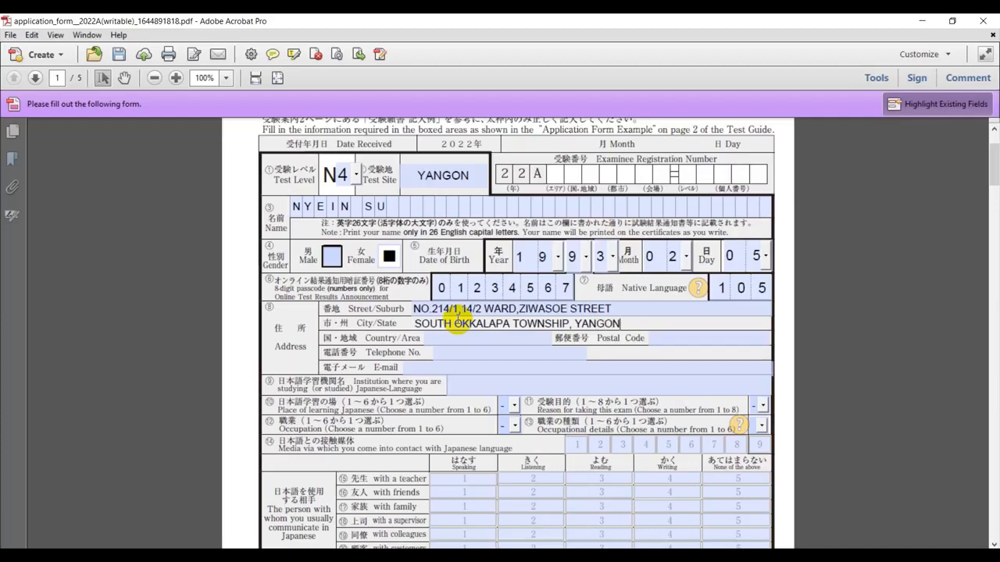
pyautogui.click(459, 336)
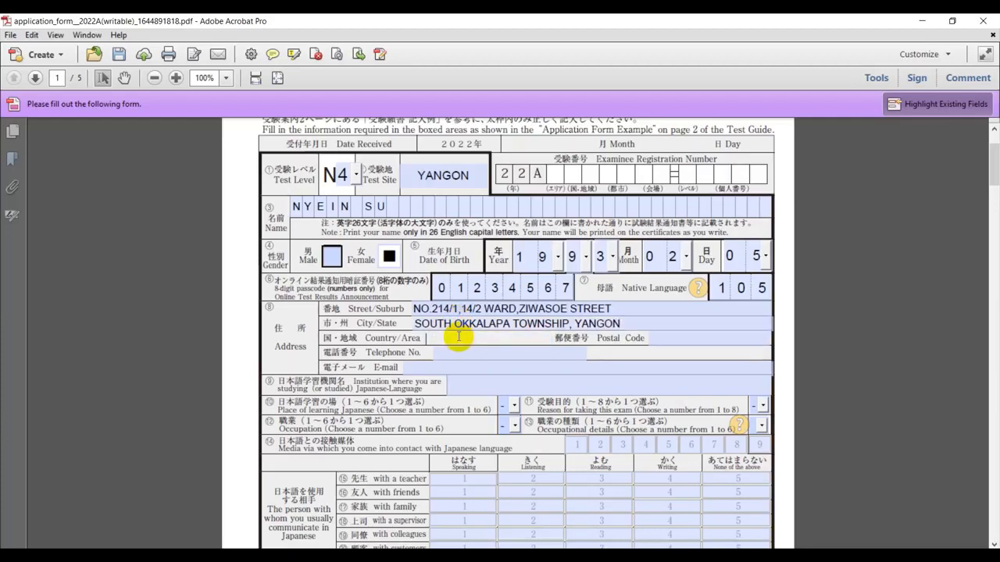
pyautogui.write('MYANMAR')
pyautogui.click(715, 336)
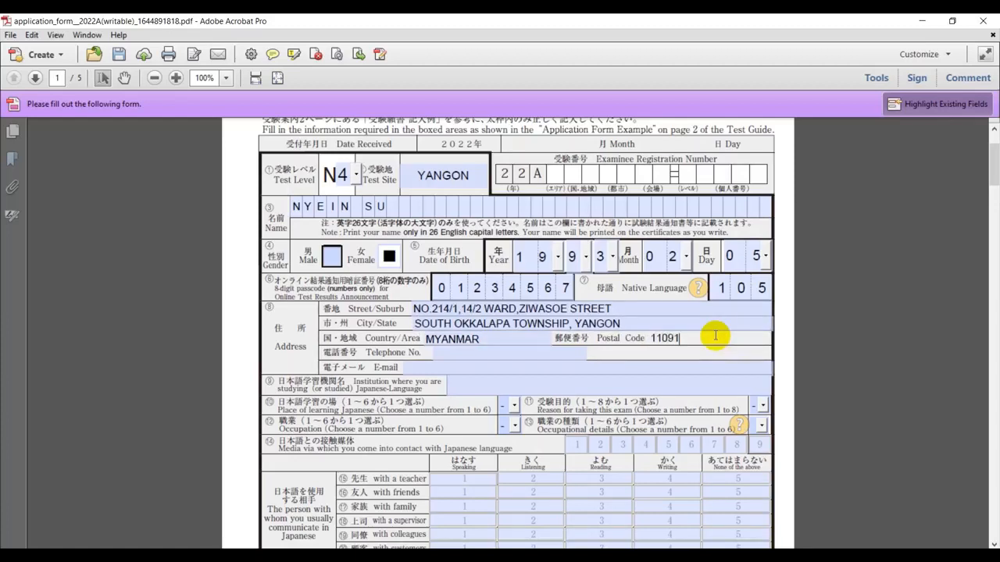
# Enter the applicant's telephone number, e-mail, and institution J STARS JAPANESE LANGUAGE & TRAINING CENTRE
pyautogui.click(505, 357)
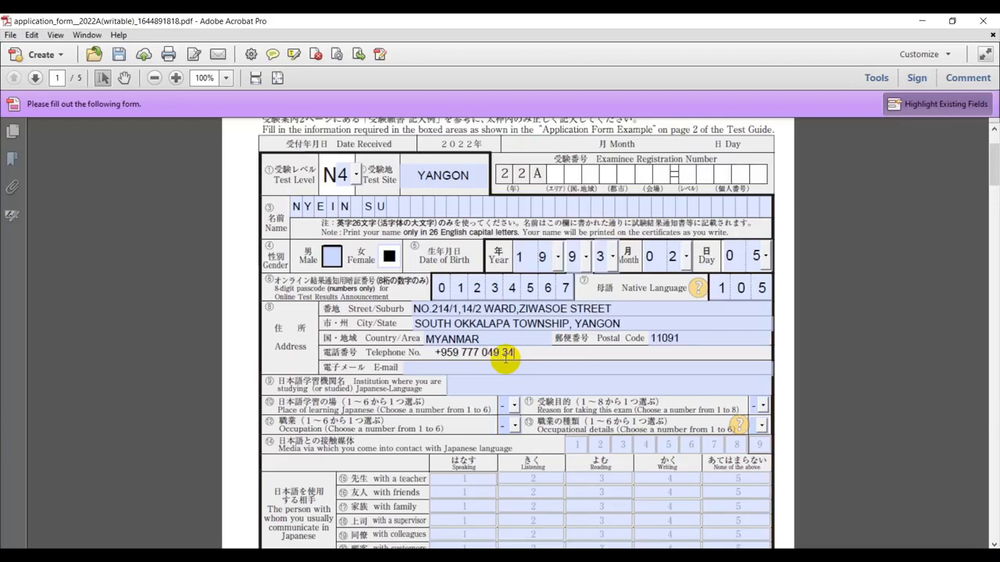
pyautogui.click(503, 367)
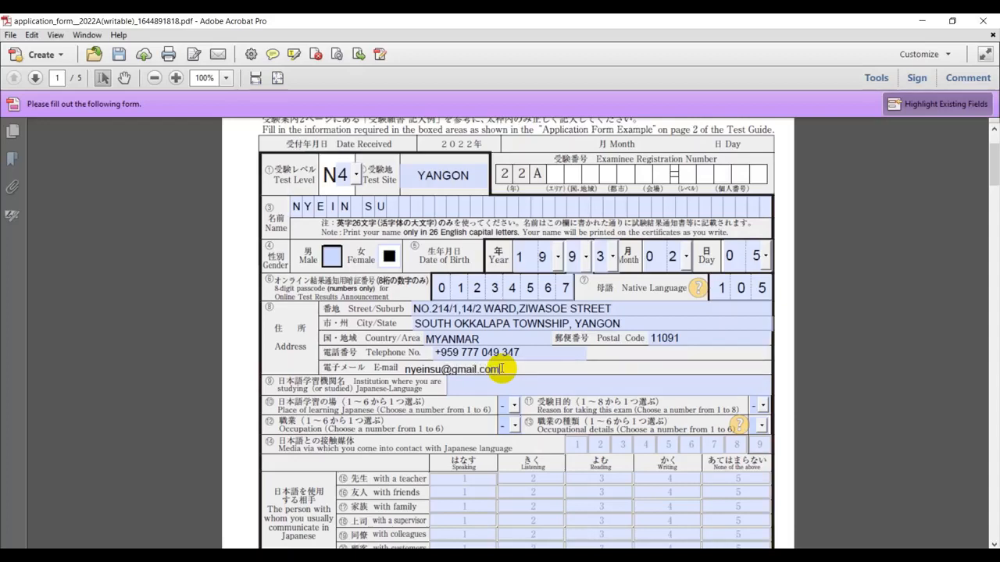
pyautogui.click(506, 384)
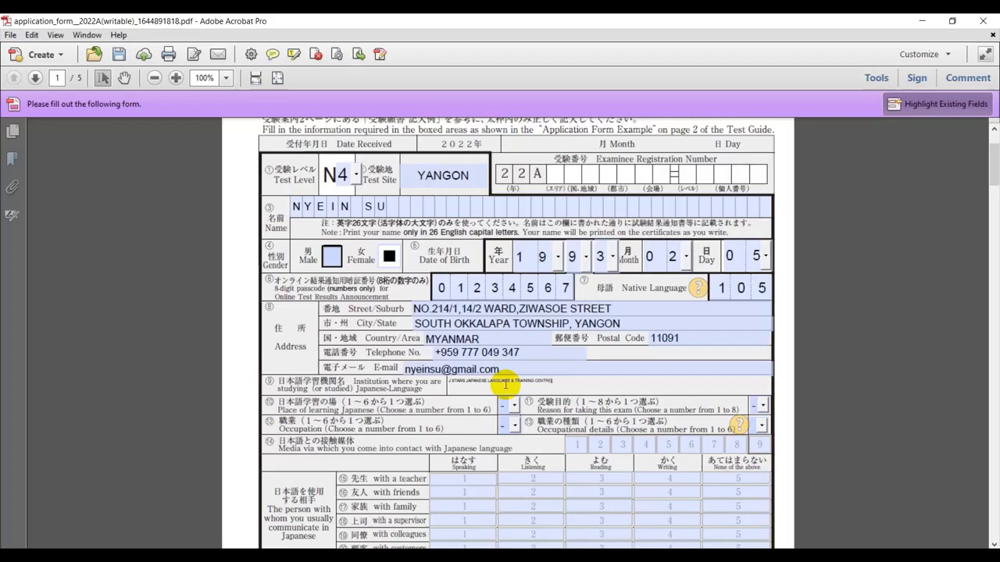
# Finish the institution name and set the place of learning (item 11) to 5
pyautogui.click(539, 405)
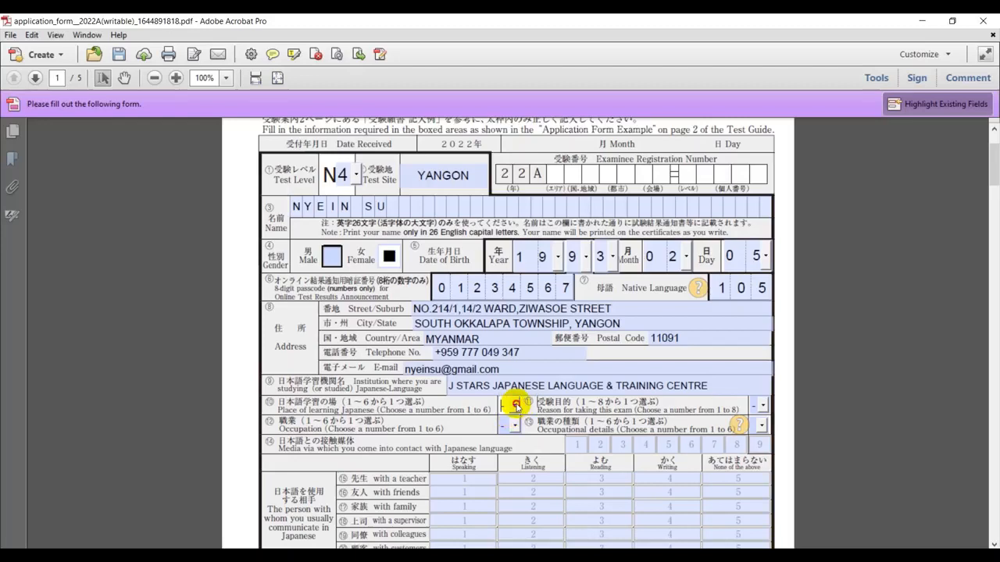
pyautogui.click(515, 406)
pyautogui.scroll(-1, 511, 492)
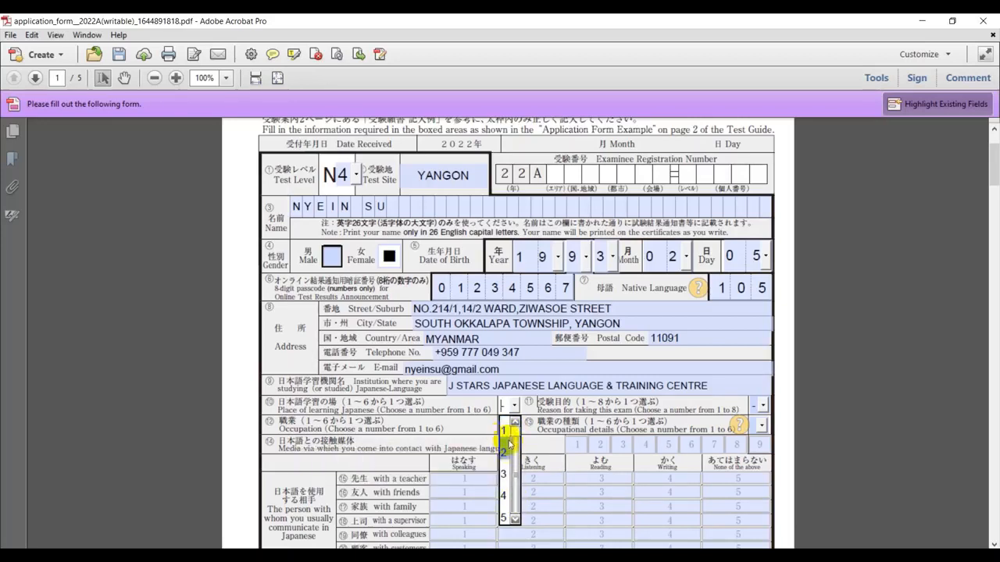
pyautogui.click(518, 486)
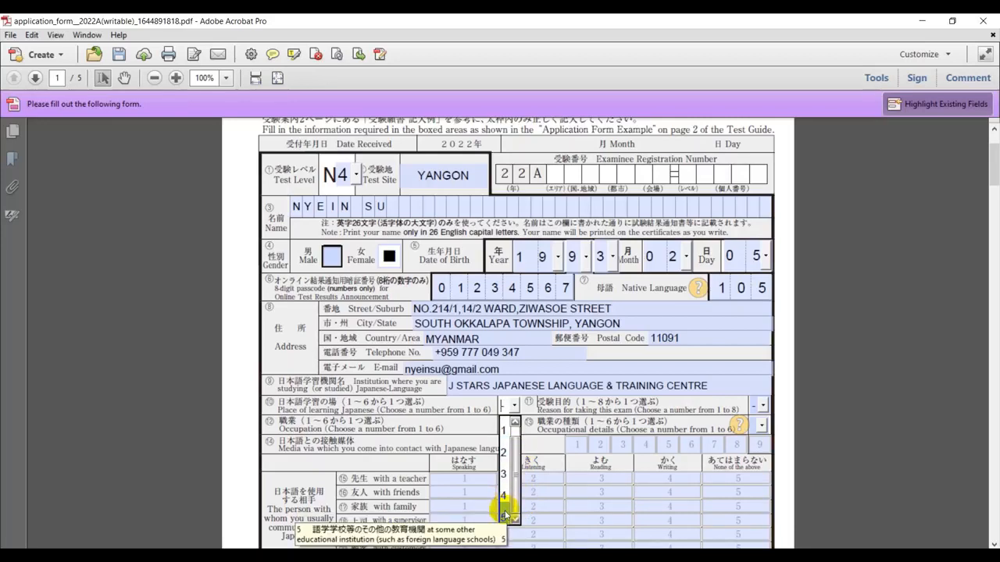
pyautogui.click(503, 515)
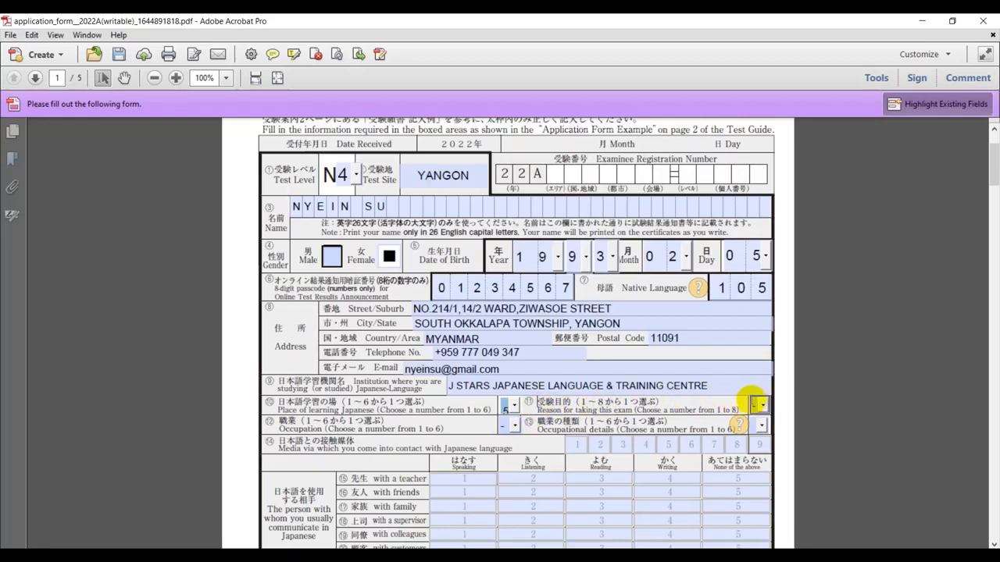
# Set the reason for taking the exam to 5 and the occupation to 4
pyautogui.click(763, 406)
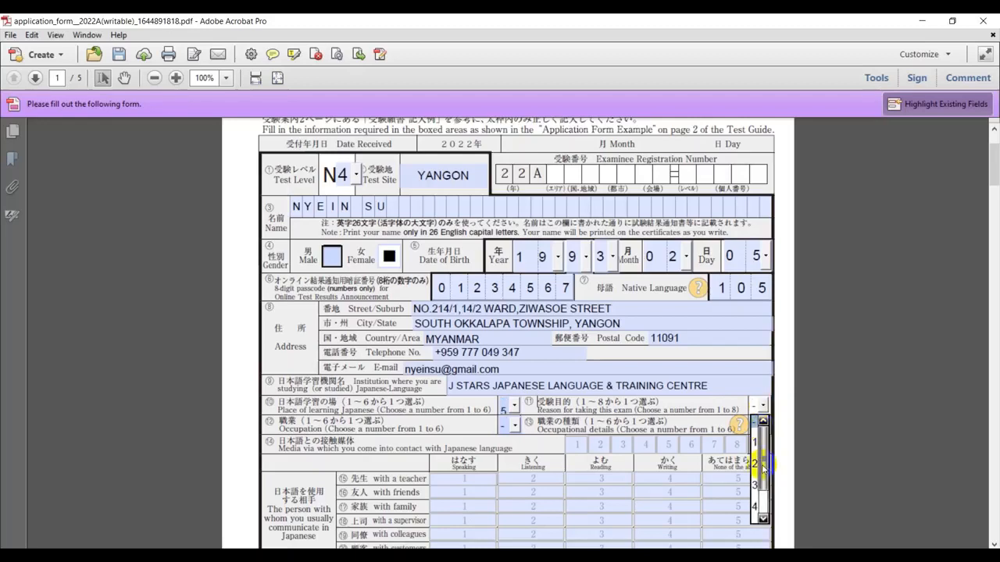
pyautogui.moveTo(765, 469); pyautogui.dragTo(764, 498)
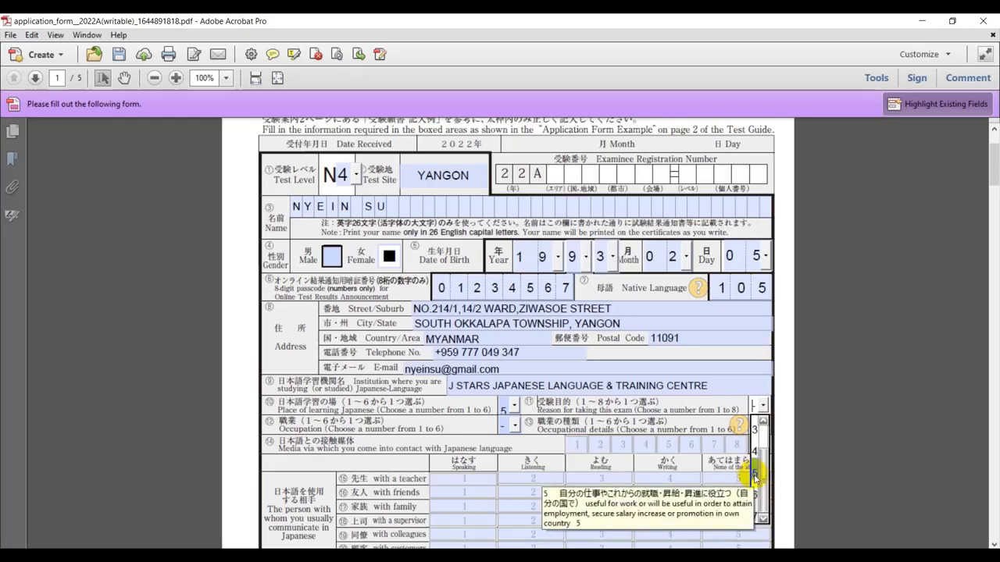
pyautogui.click(754, 474)
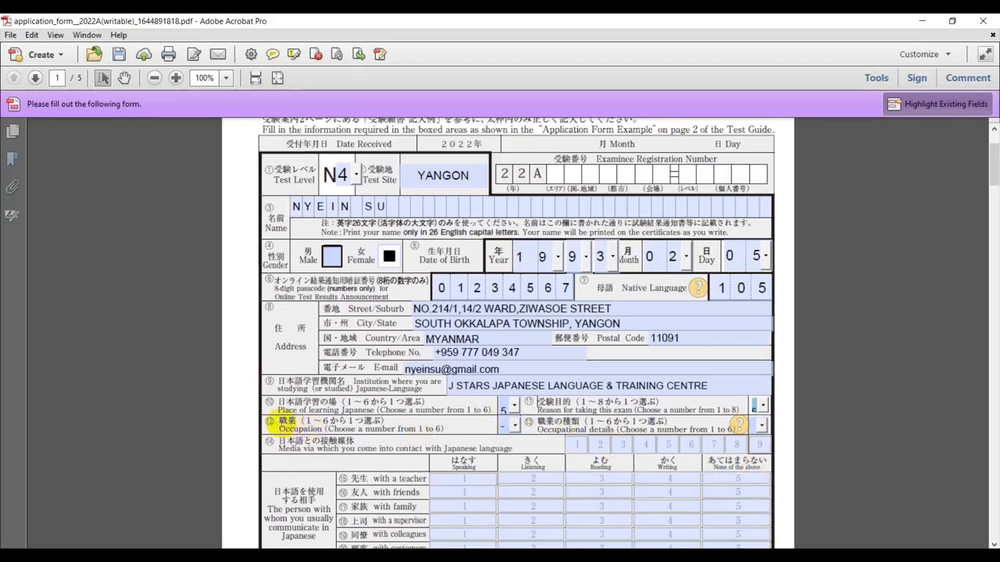
pyautogui.click(515, 425)
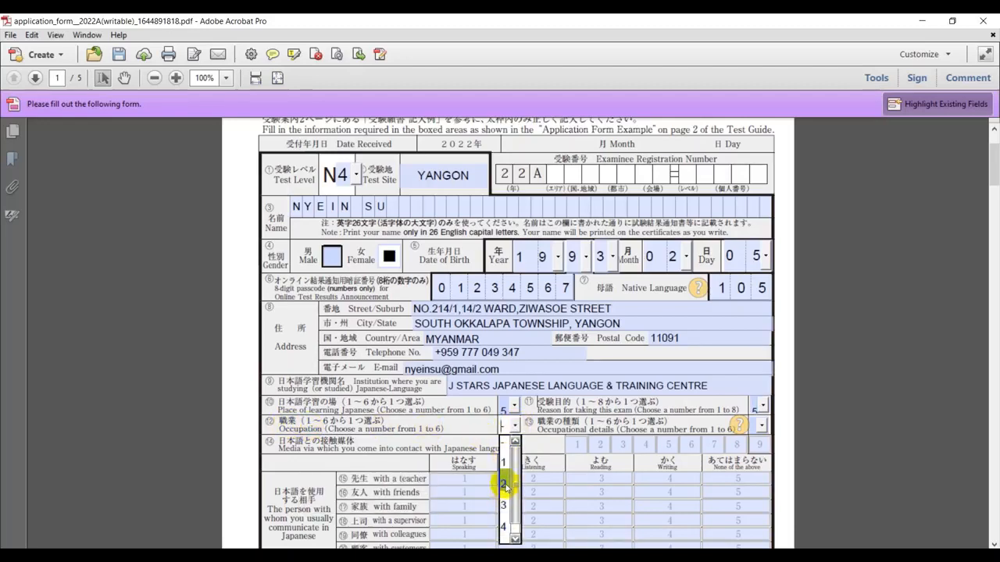
pyautogui.moveTo(515, 508); pyautogui.dragTo(517, 521)
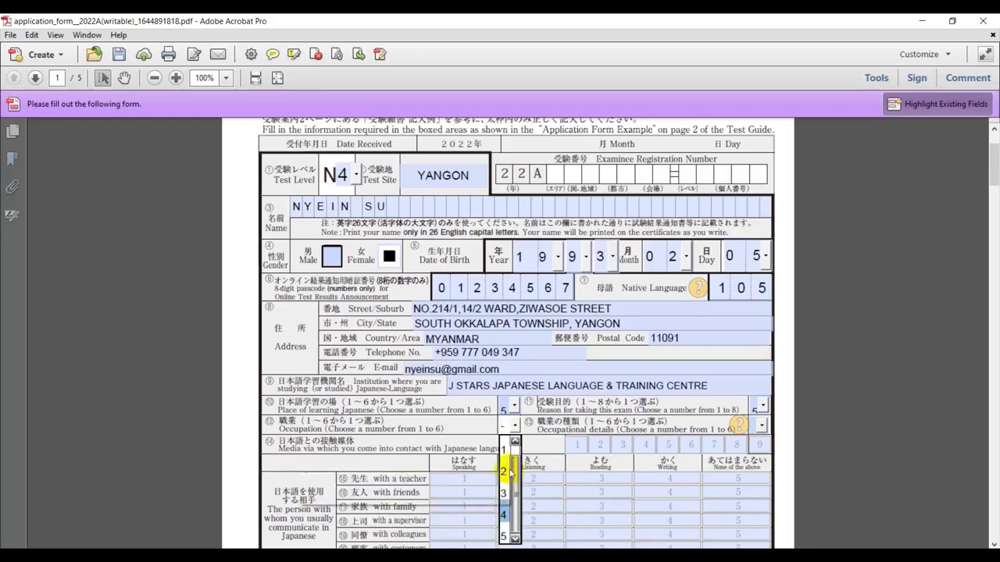
pyautogui.click(505, 517)
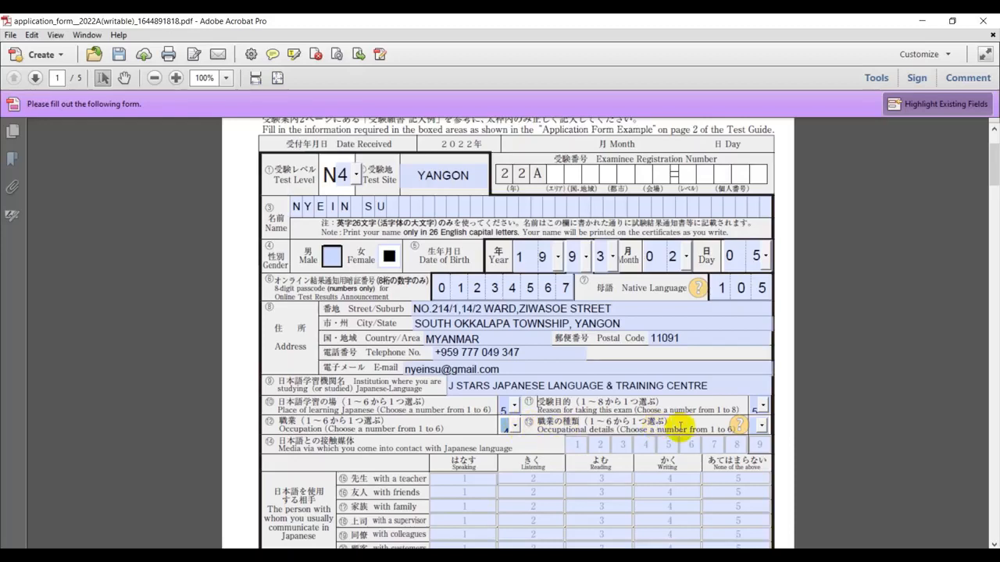
pyautogui.scroll(-2, 625, 390)
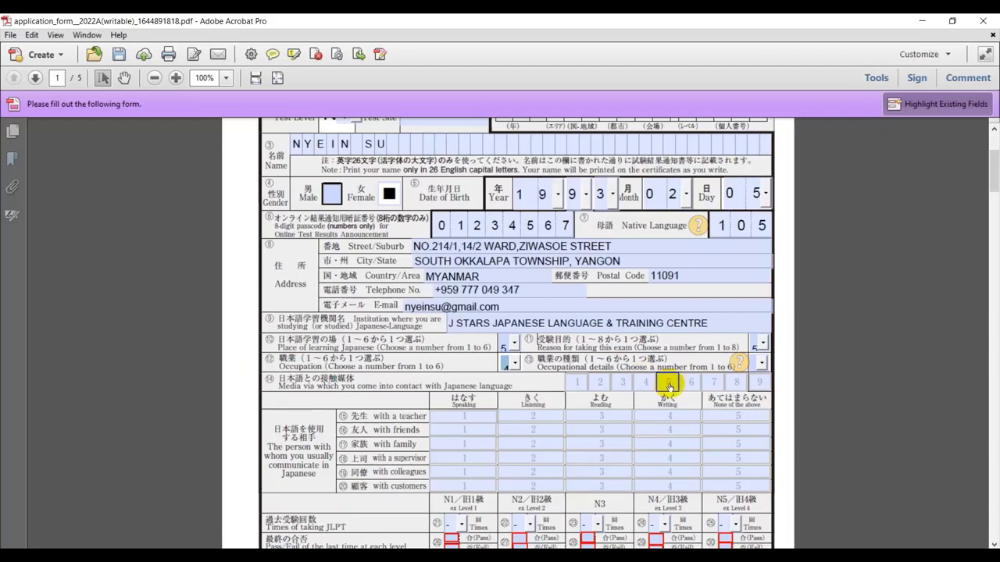
# Tick media options 1, 3 and 5
pyautogui.click(669, 382)
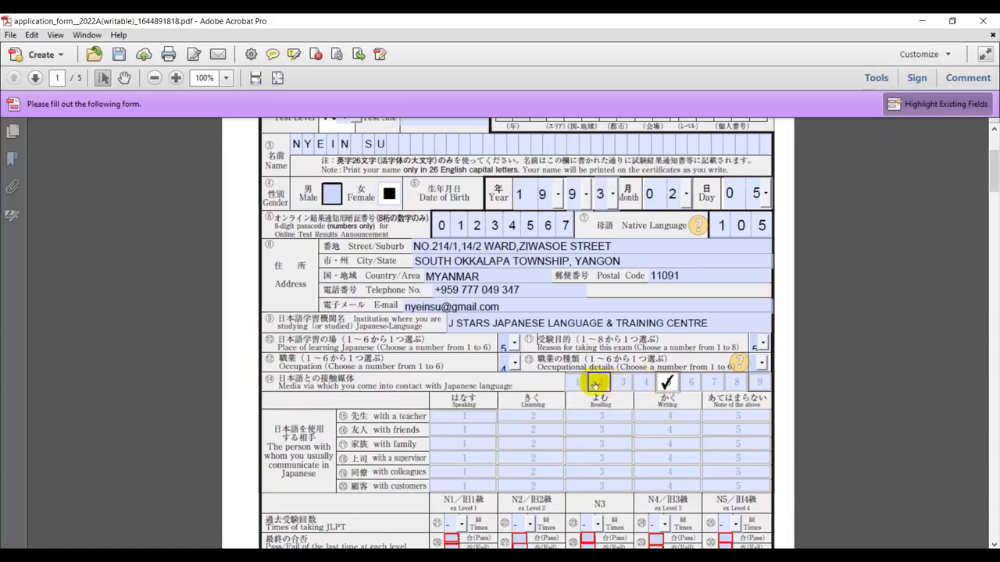
pyautogui.click(575, 382)
pyautogui.click(617, 383)
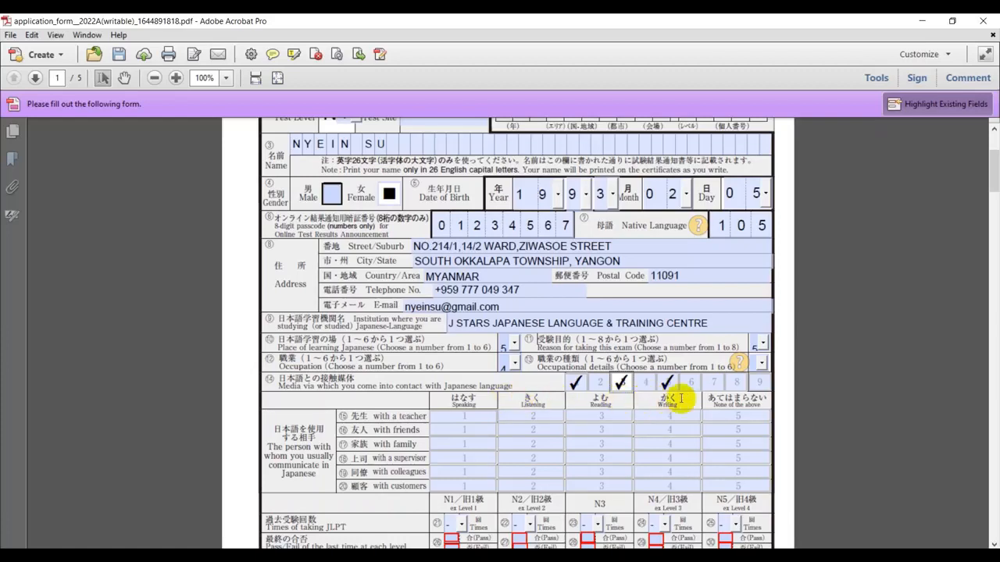
# Tick all four skills with a teacher and None of the above for friends, family, supervisor, colleagues, customers
pyautogui.click(459, 416)
pyautogui.click(537, 414)
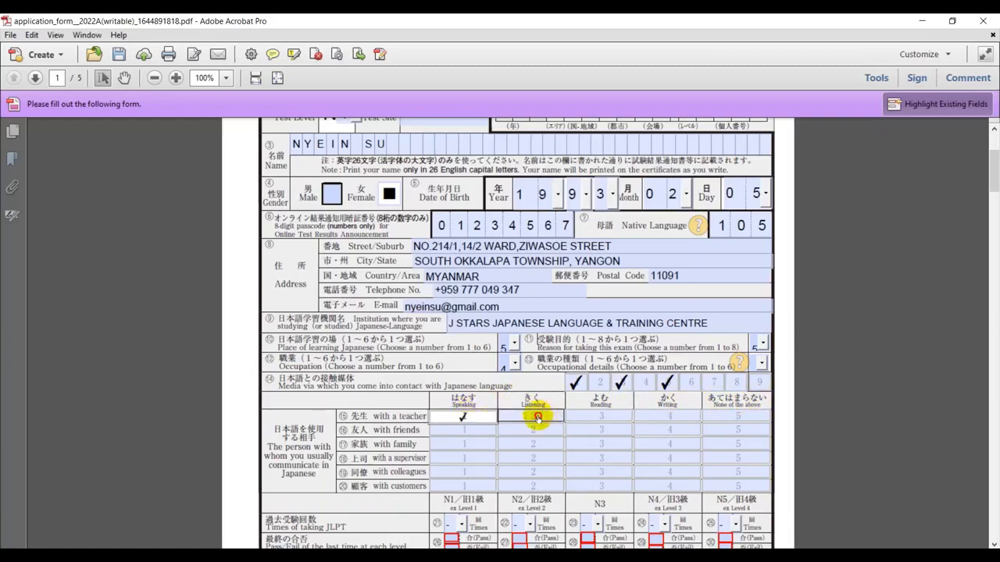
pyautogui.click(631, 418)
pyautogui.click(678, 412)
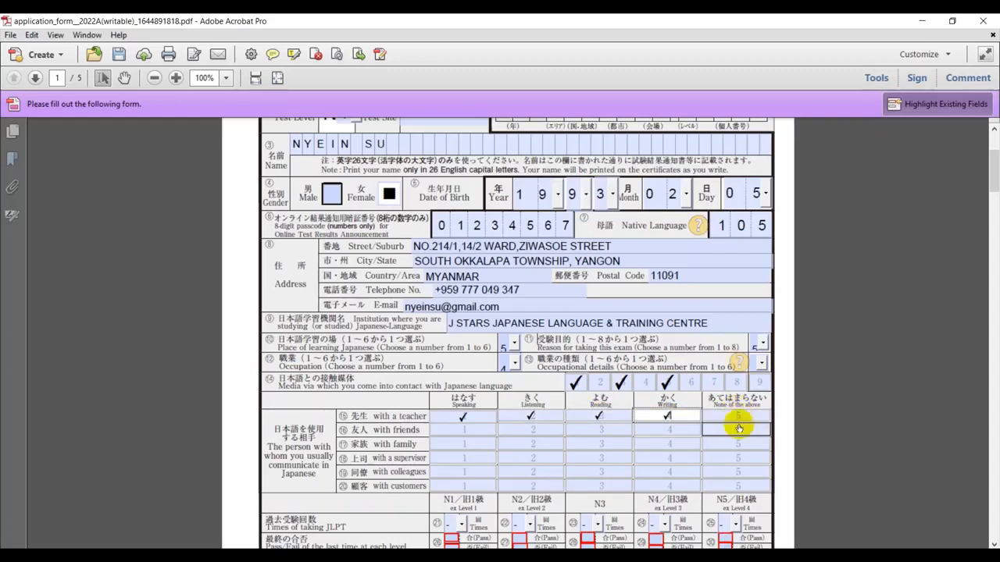
pyautogui.click(737, 431)
pyautogui.click(736, 443)
pyautogui.click(736, 457)
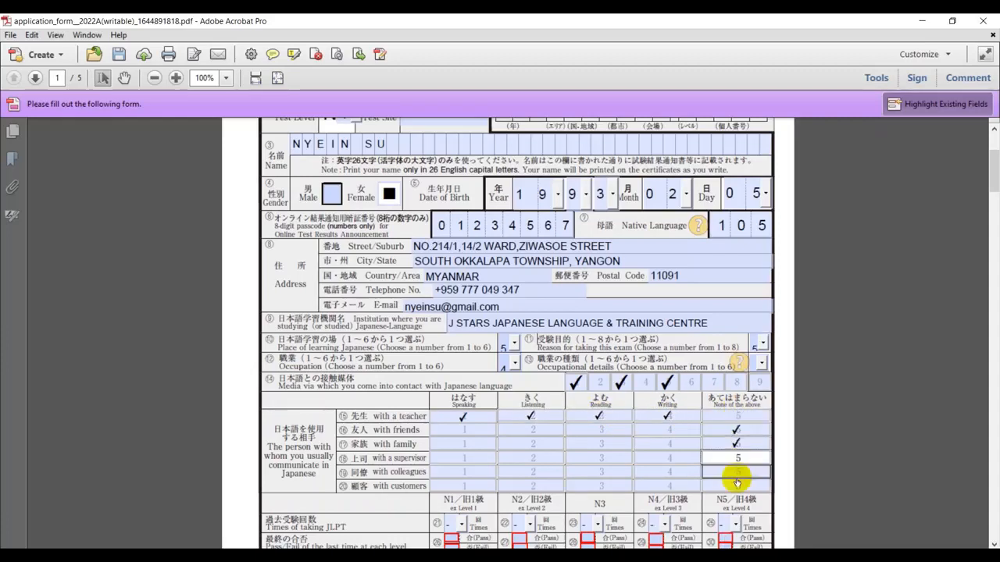
pyautogui.click(737, 472)
pyautogui.click(737, 485)
pyautogui.scroll(-2, 585, 409)
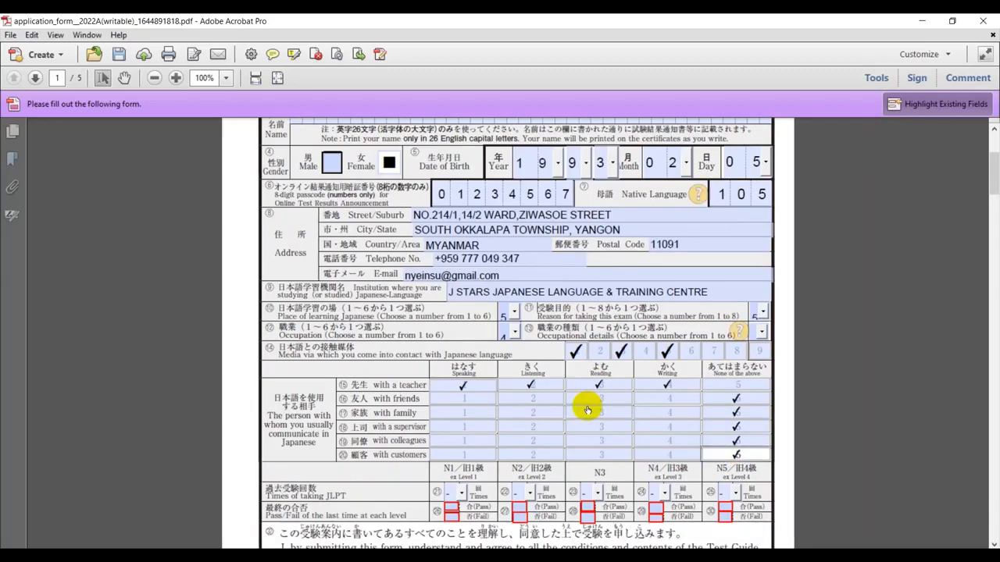
# In the mailing address block, tick Ms. and enter the recipient's name
pyautogui.scroll(-1, 344, 467)
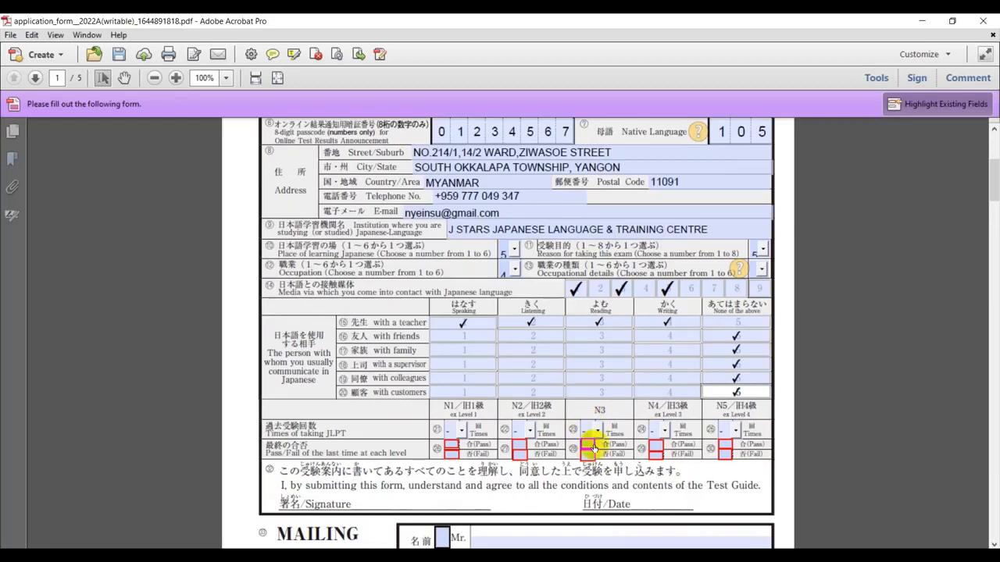
pyautogui.scroll(-1, 500, 442)
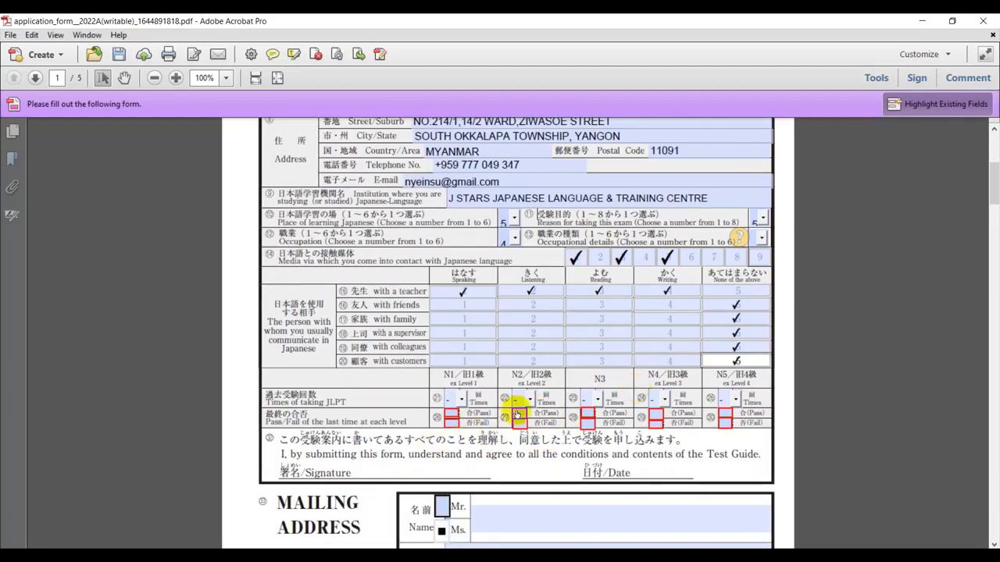
pyautogui.scroll(-2, 515, 410)
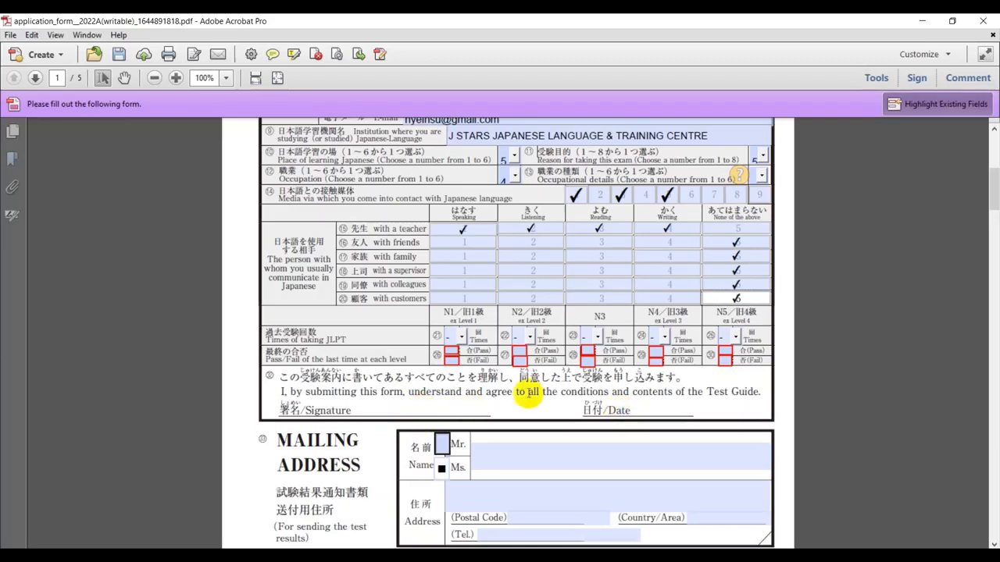
pyautogui.scroll(-1, 439, 444)
pyautogui.click(440, 438)
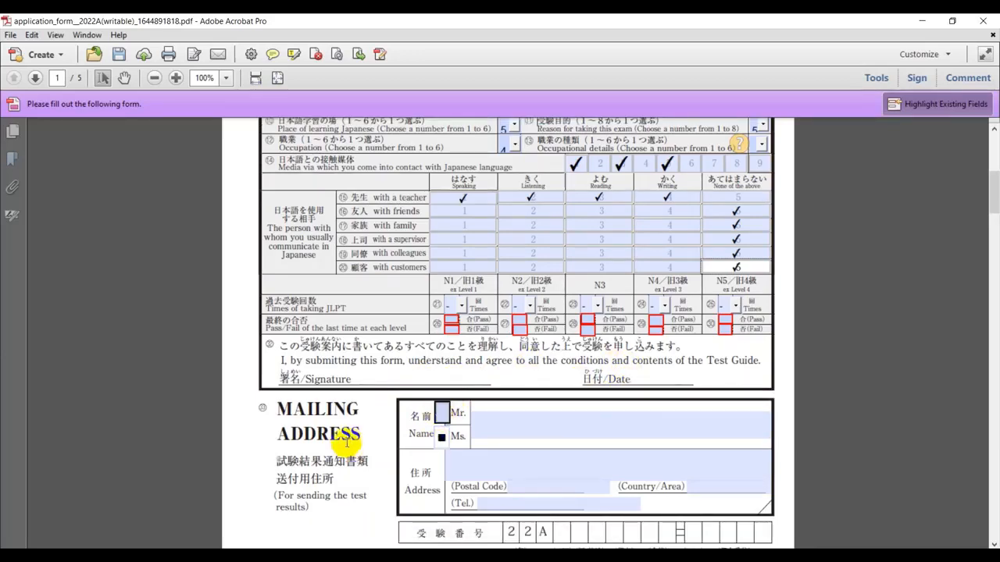
pyautogui.scroll(-1, 484, 437)
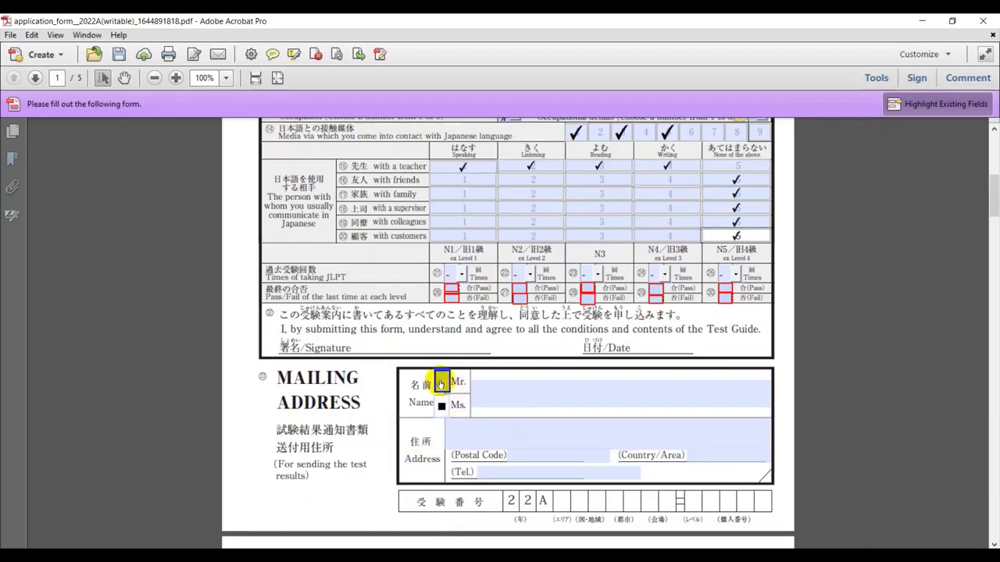
pyautogui.click(443, 409)
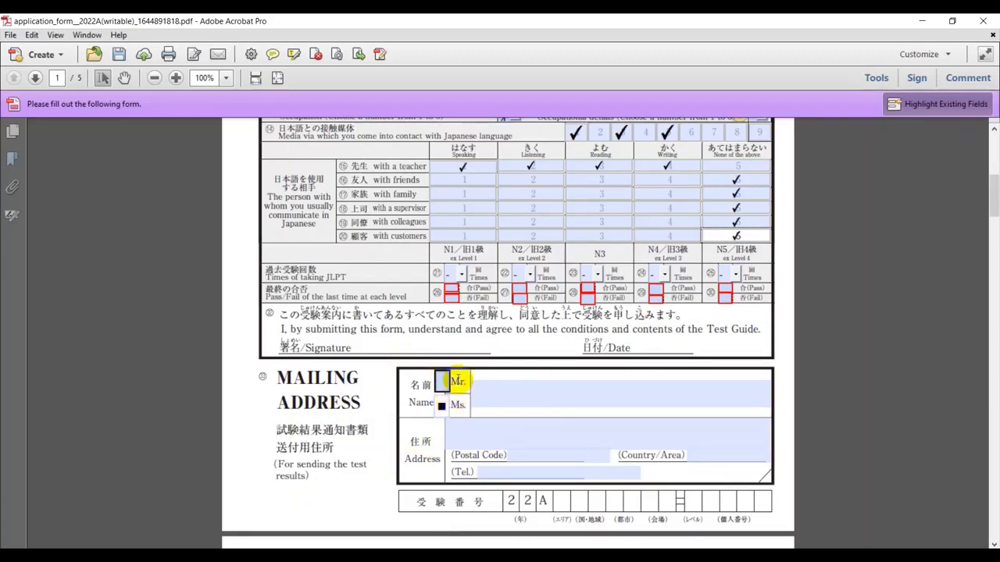
pyautogui.click(482, 389)
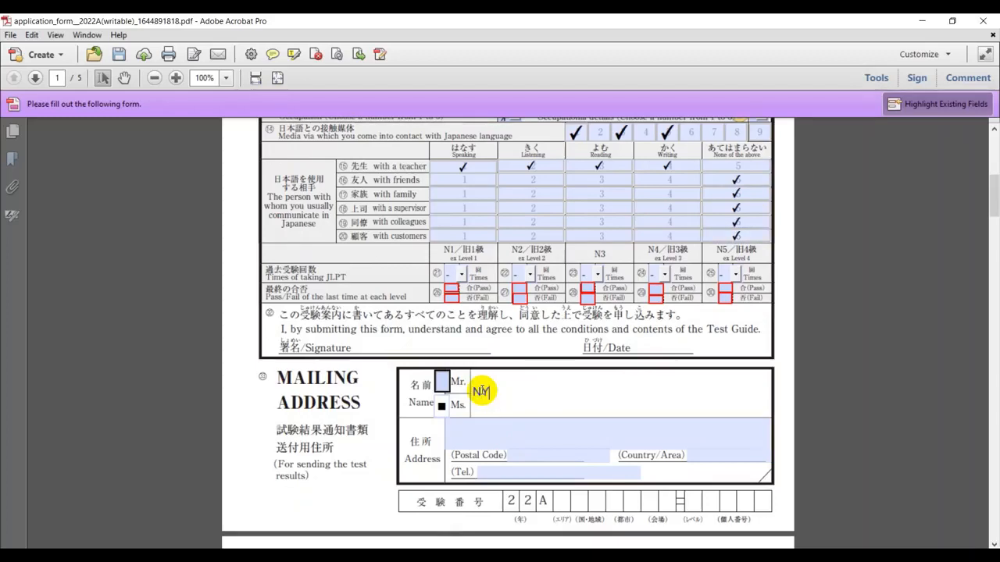
# Type the recipient's street address, ward and township in the mailing Address field
pyautogui.click(449, 436)
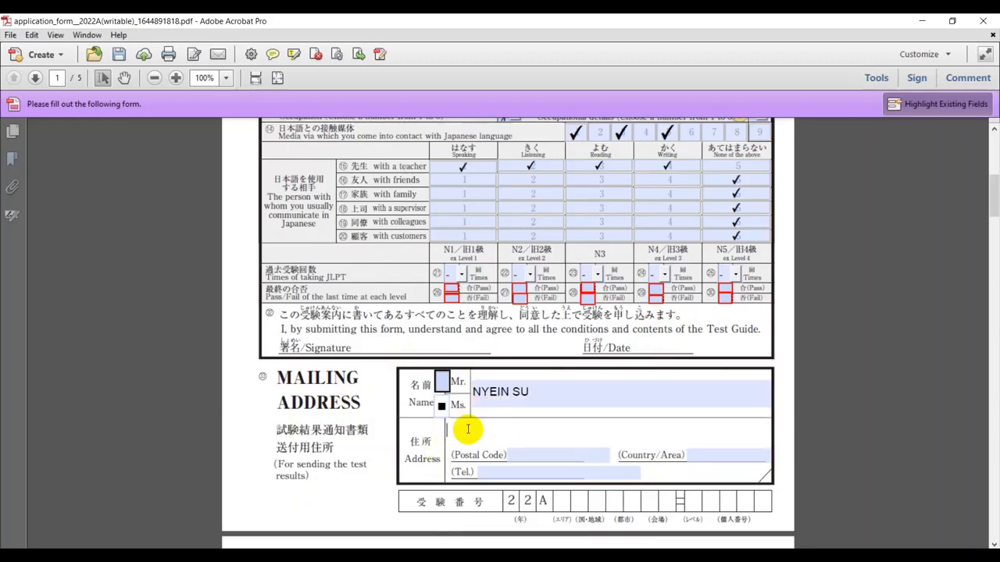
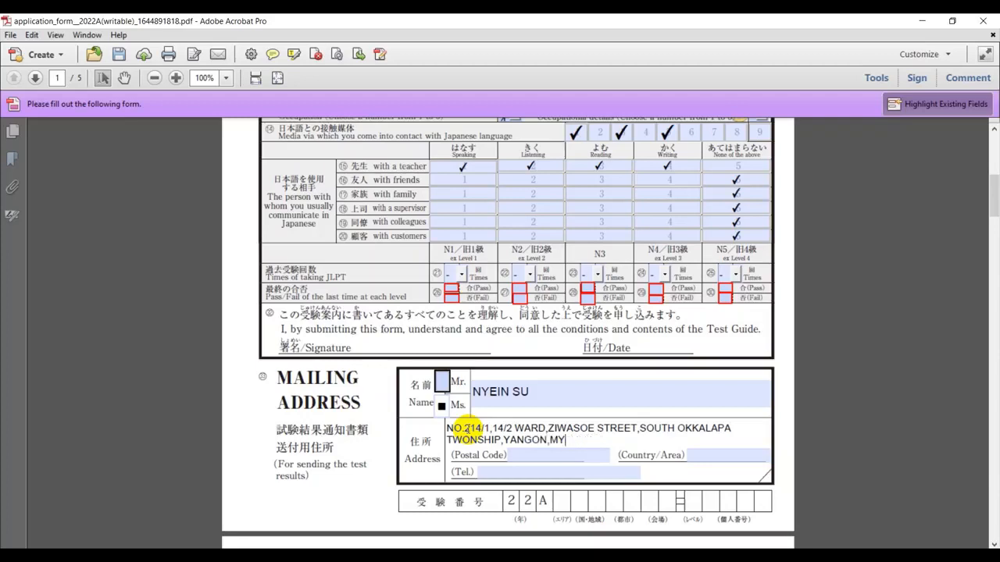
# Enter the mailing postal code, country MYANMAR and telephone number, dismissing the dictionary alert
pyautogui.click(517, 460)
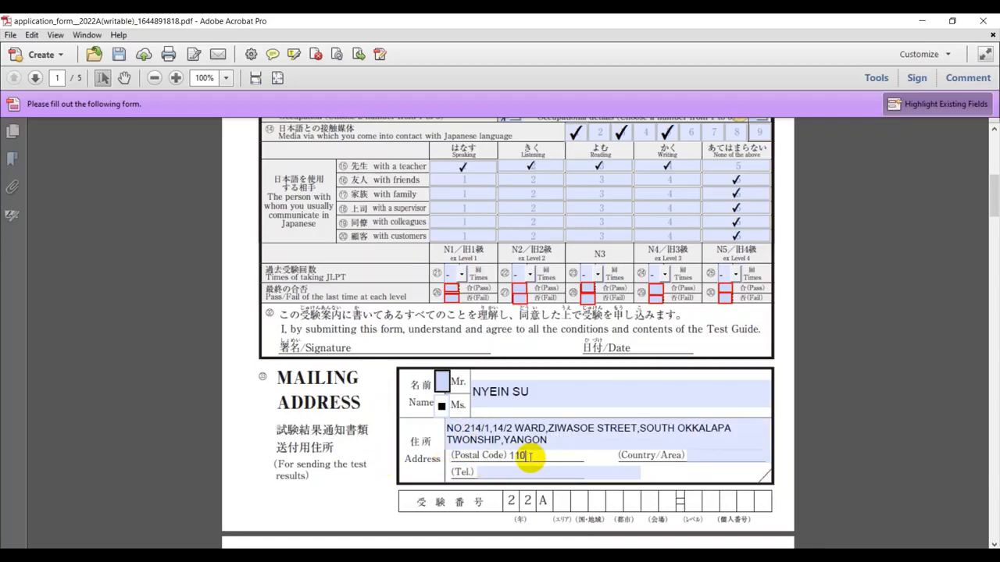
pyautogui.write('11091')
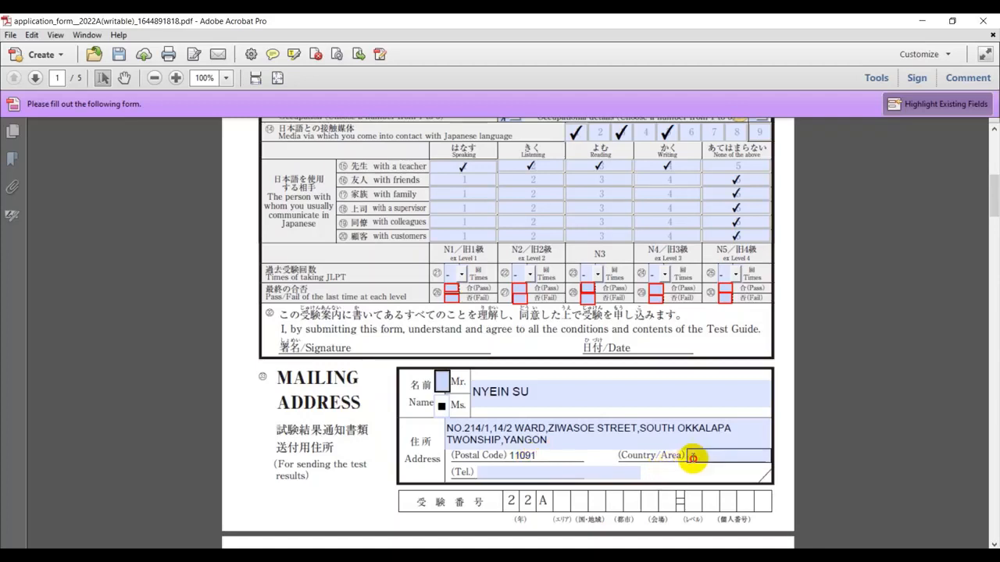
pyautogui.click(691, 458)
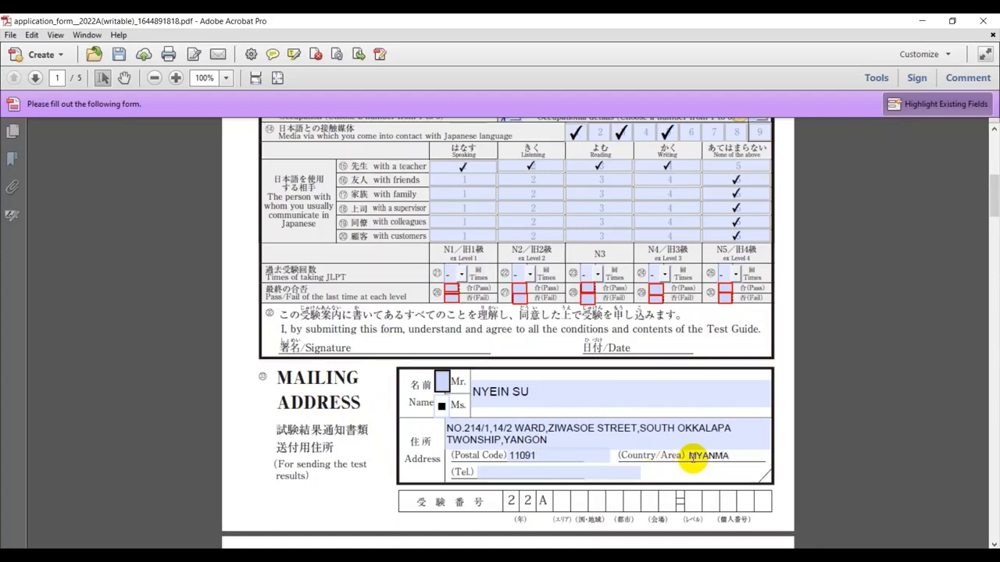
pyautogui.write('MYANMAR')
pyautogui.click(585, 472)
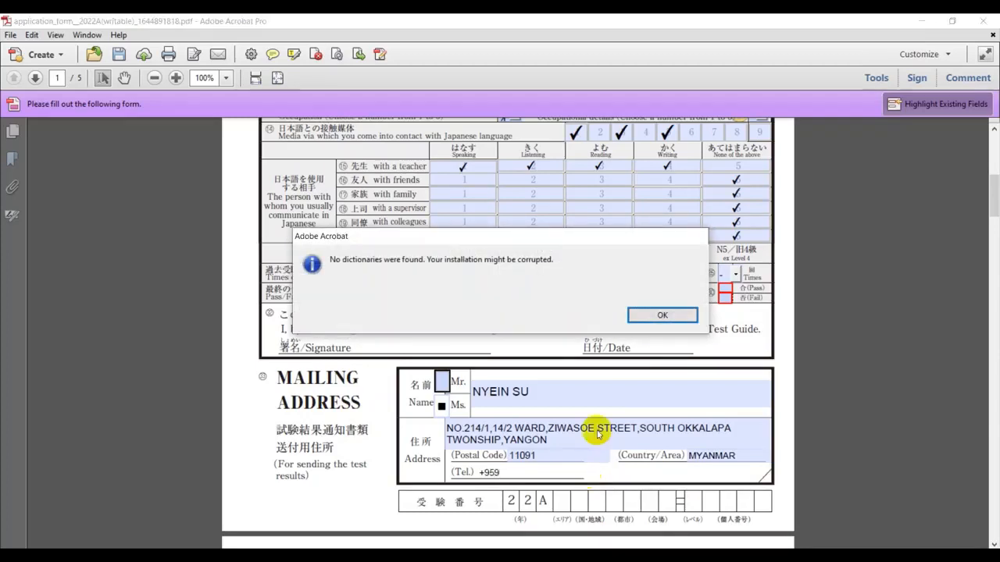
pyautogui.click(663, 314)
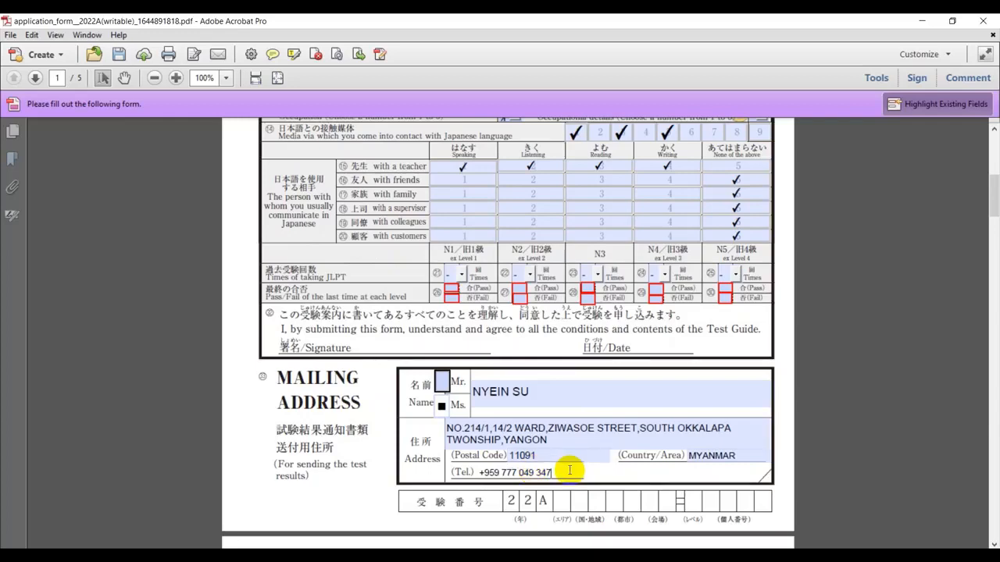
pyautogui.click(526, 460)
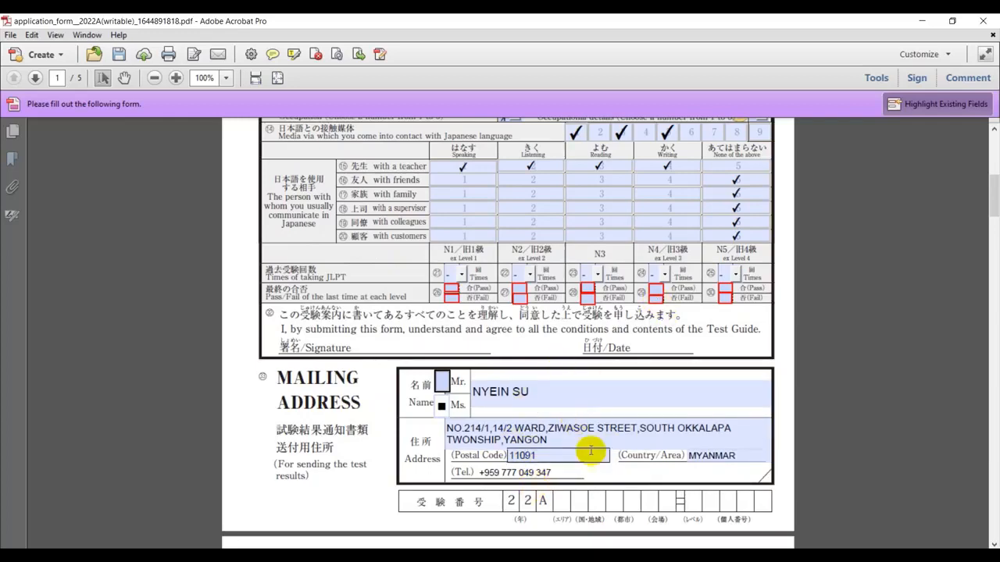
pyautogui.scroll(1, 516, 390)
pyautogui.scroll(10, 516, 390)
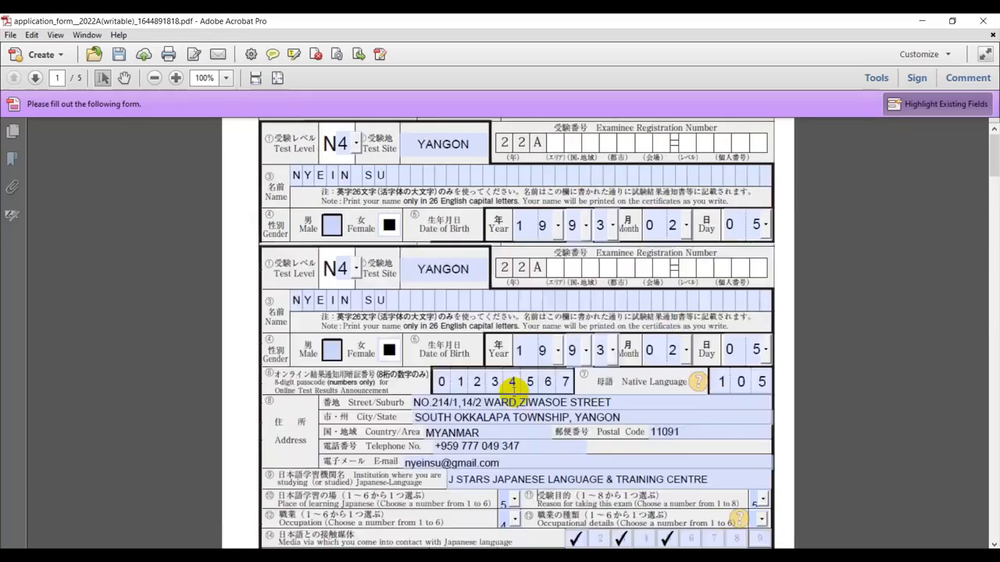
pyautogui.scroll(-1, 608, 432)
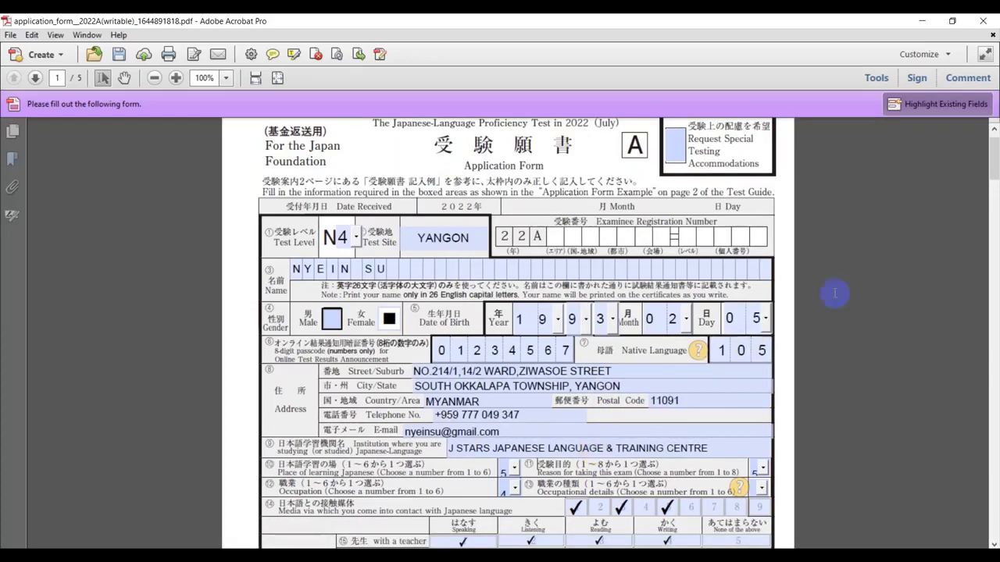
pyautogui.scroll(-12, 605, 432)
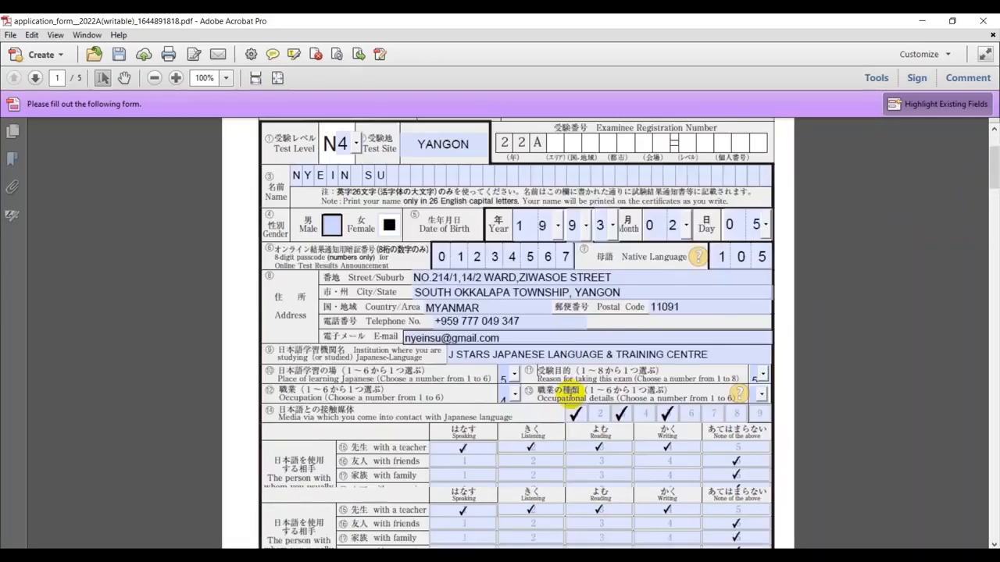
pyautogui.scroll(-10, 605, 432)
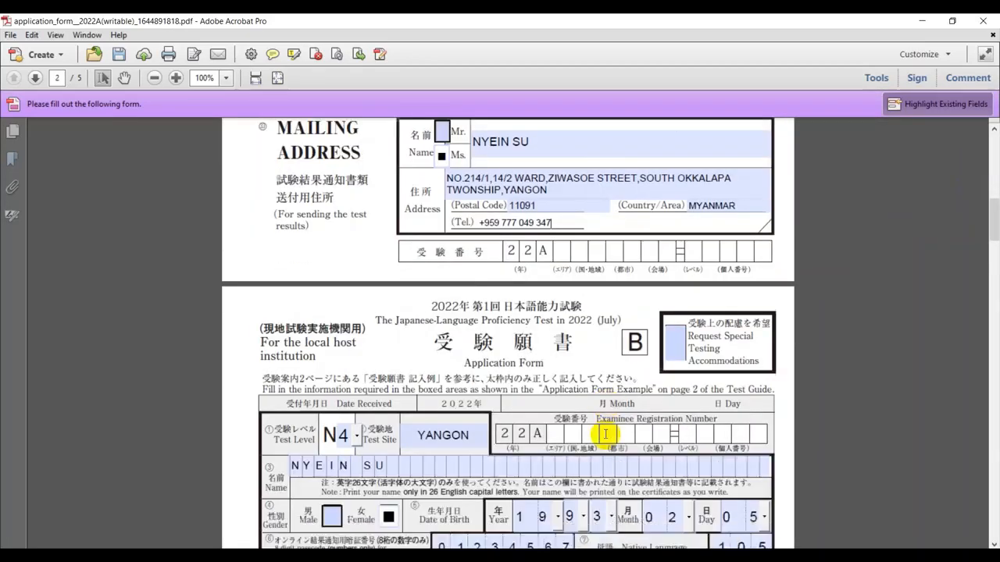
pyautogui.scroll(-7, 605, 435)
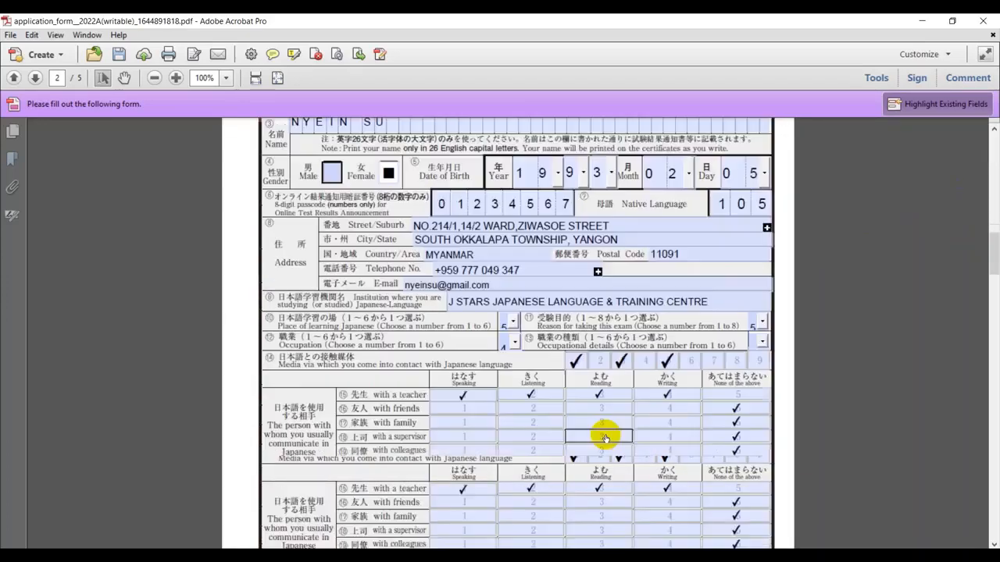
pyautogui.scroll(-5, 605, 435)
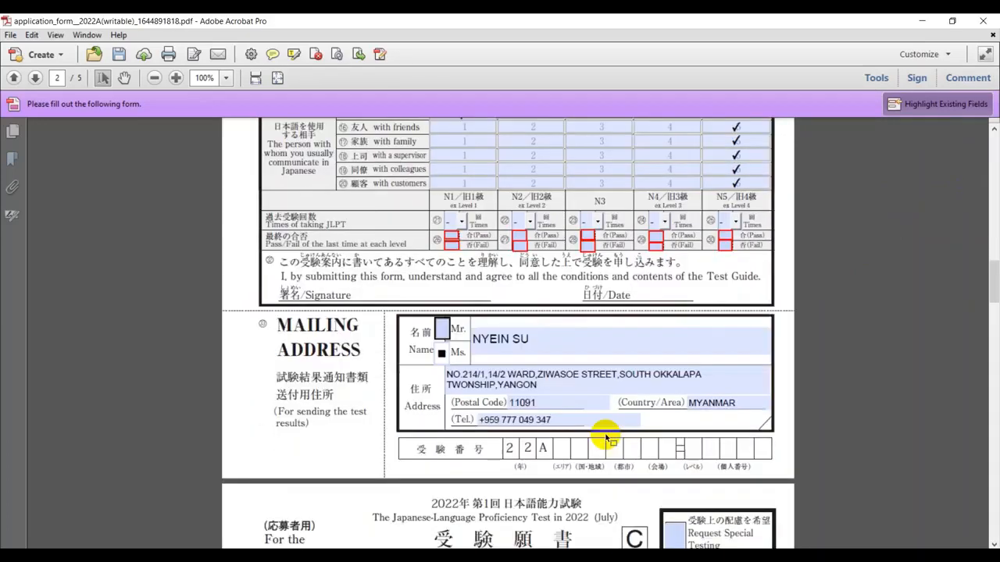
pyautogui.scroll(-20, 605, 435)
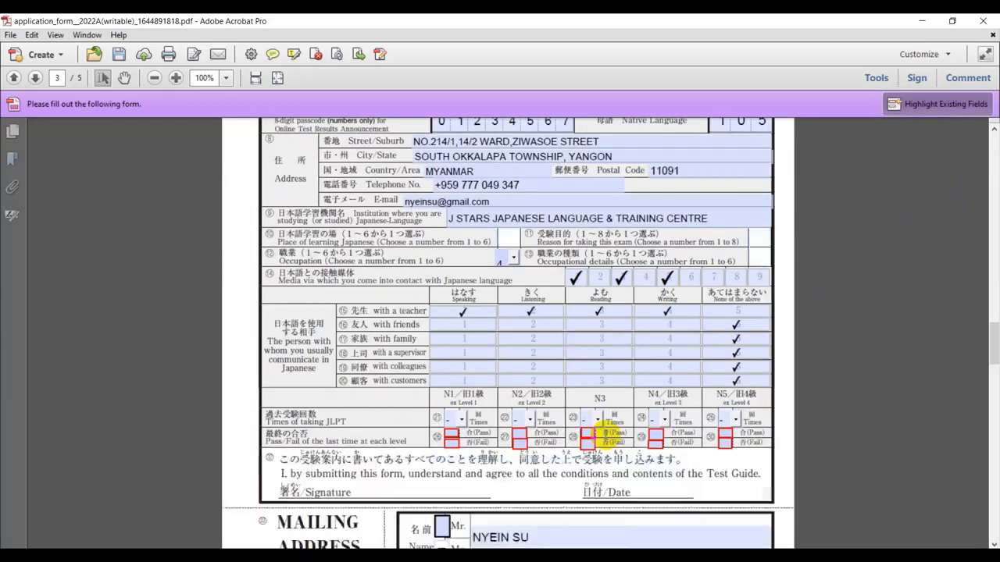
pyautogui.scroll(-20, 606, 442)
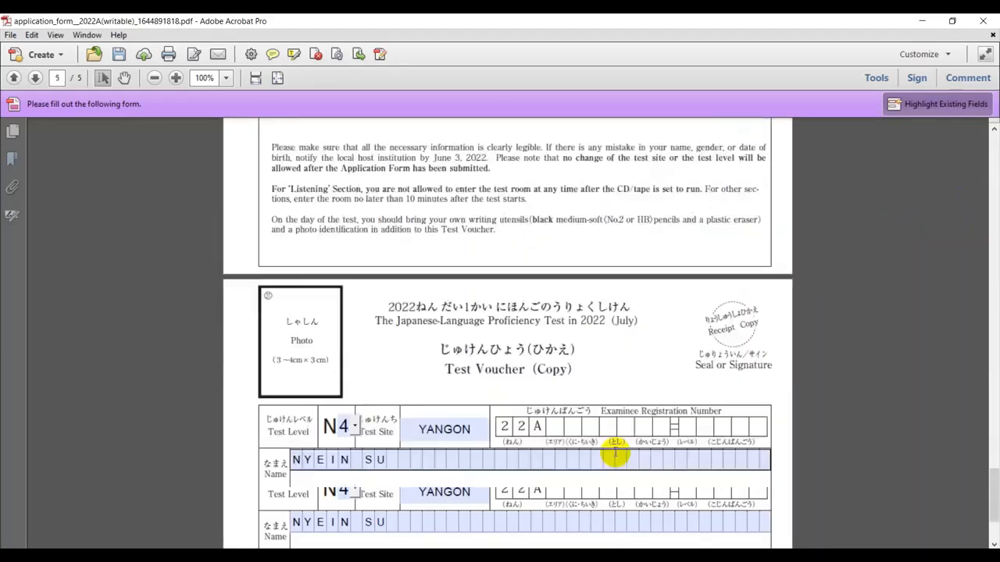
pyautogui.scroll(20, 616, 454)
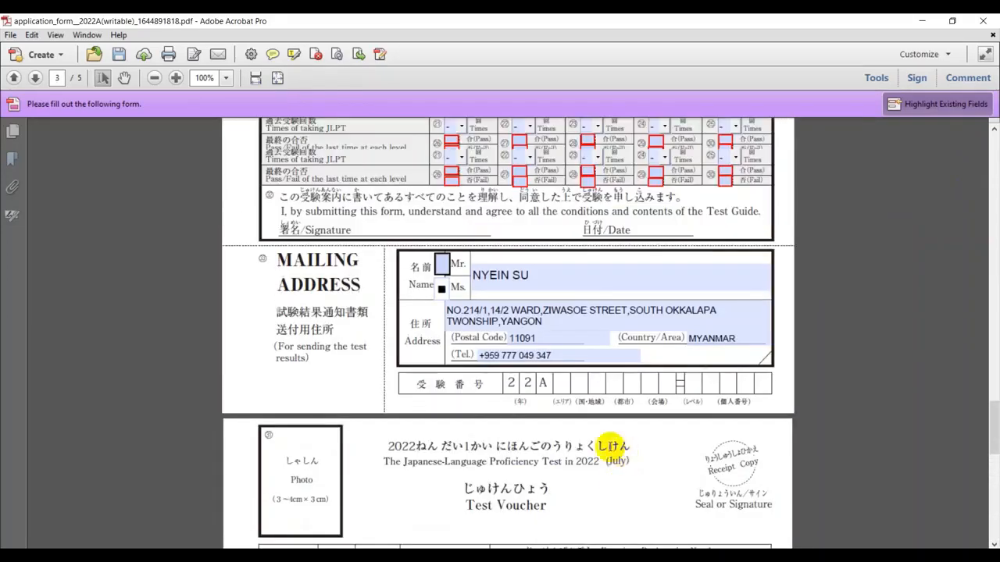
pyautogui.scroll(20, 603, 446)
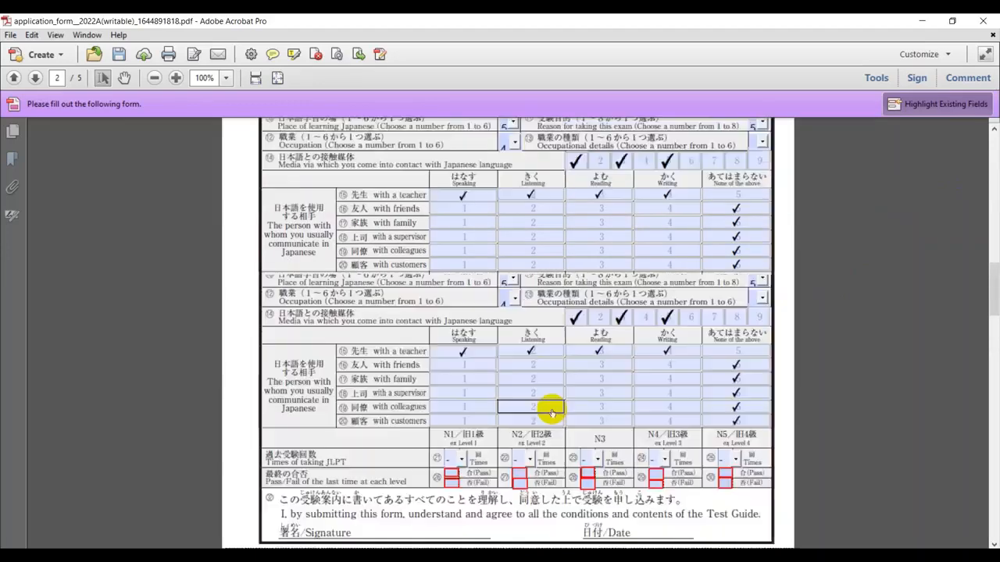
pyautogui.scroll(20, 552, 412)
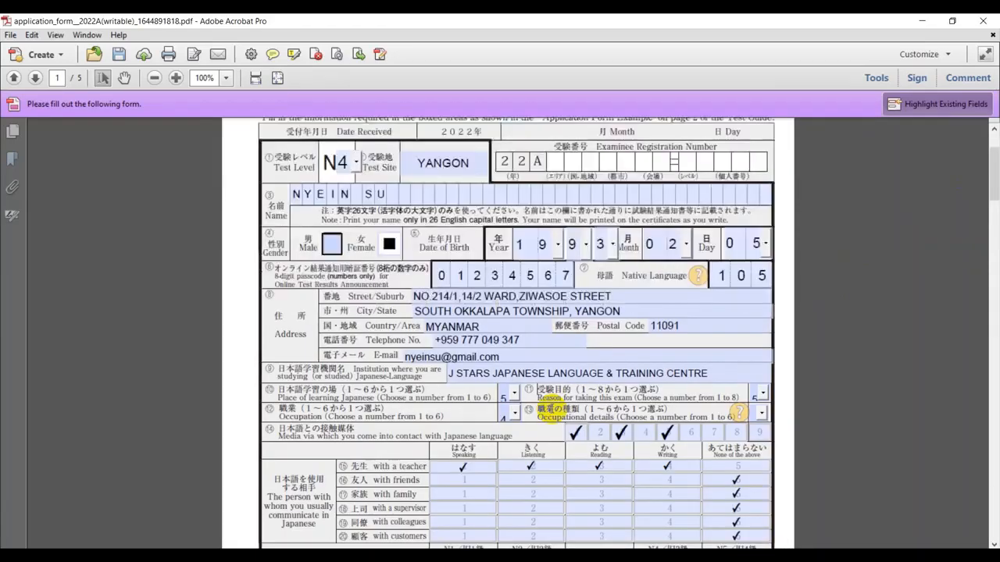
pyautogui.scroll(-10, 551, 376)
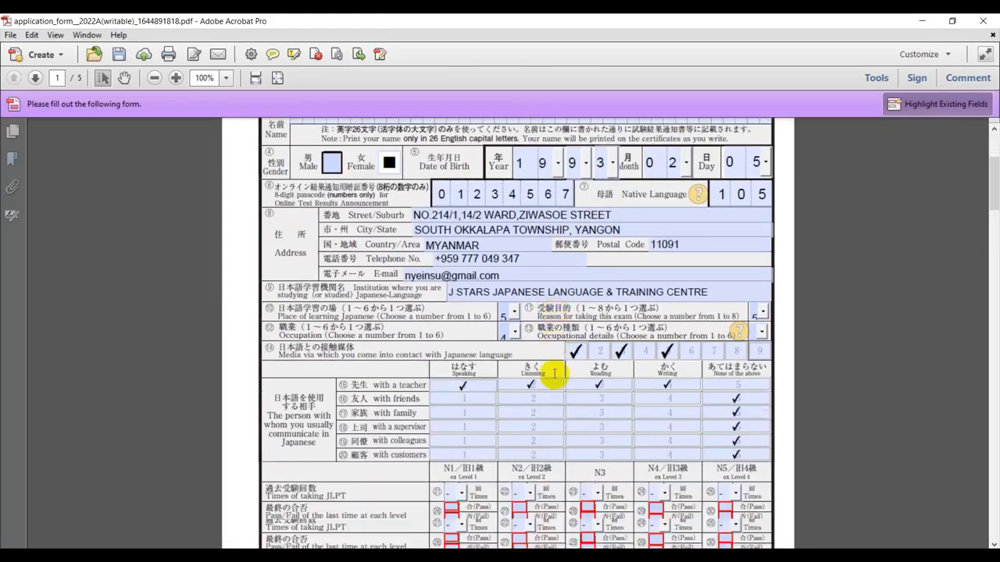
pyautogui.click(647, 345)
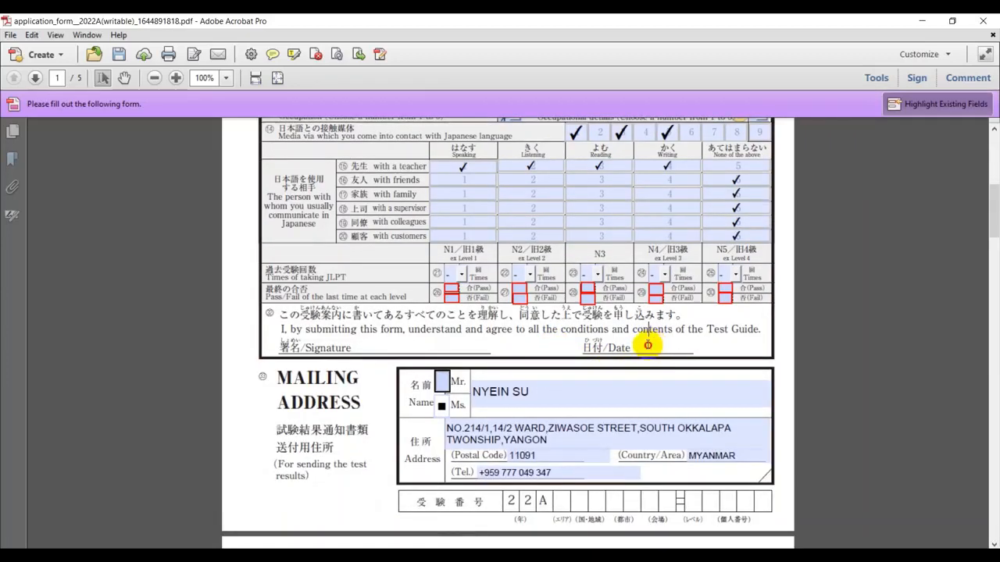
# Use the Sign pane's Add Text tool to write 2022/02/26 on page 1's Date line
pyautogui.click(917, 79)
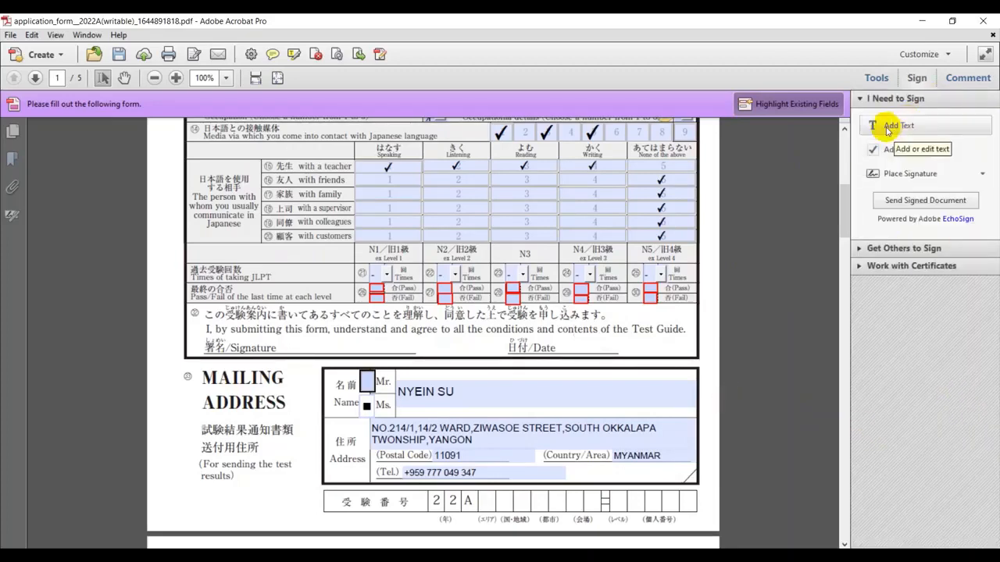
pyautogui.click(887, 130)
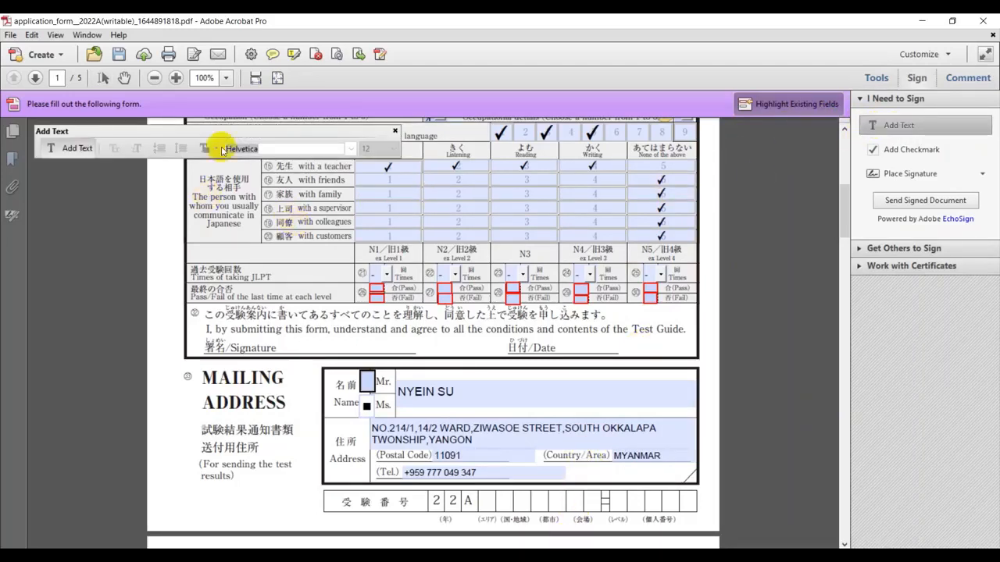
pyautogui.click(73, 149)
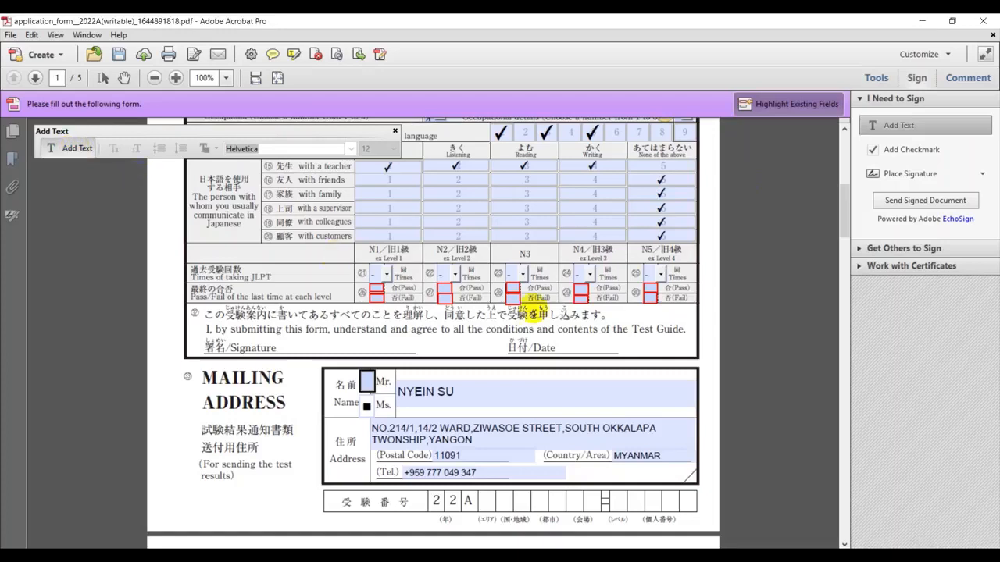
pyautogui.click(565, 340)
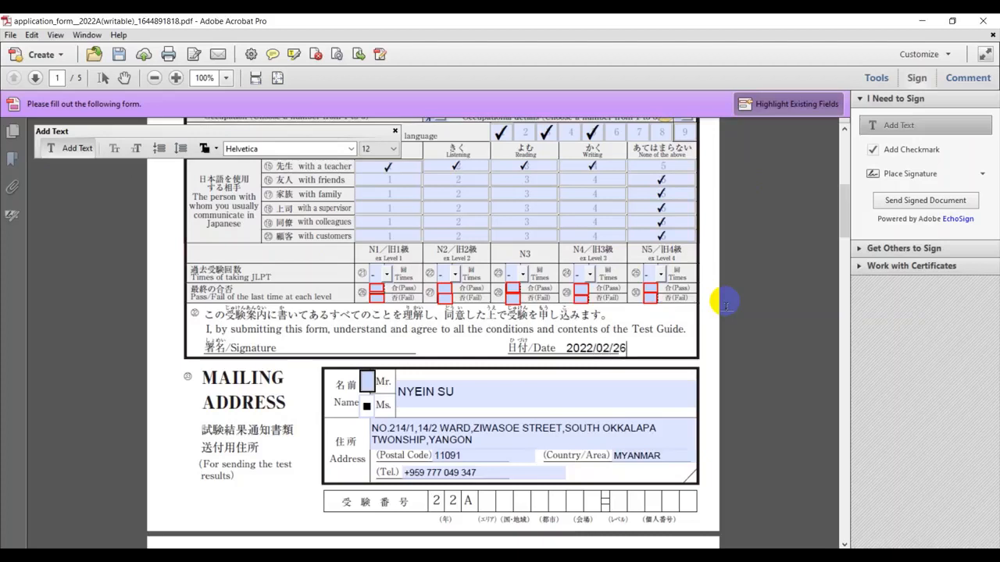
pyautogui.click(375, 344)
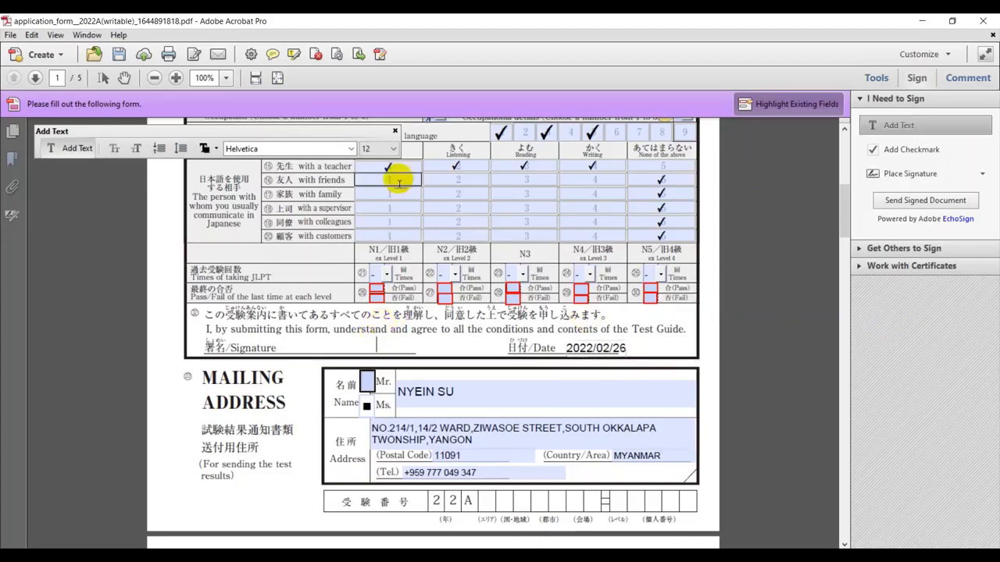
pyautogui.click(395, 131)
# Add the date 2022/02/26 on page 2's Date line
pyautogui.scroll(-1, 688, 360)
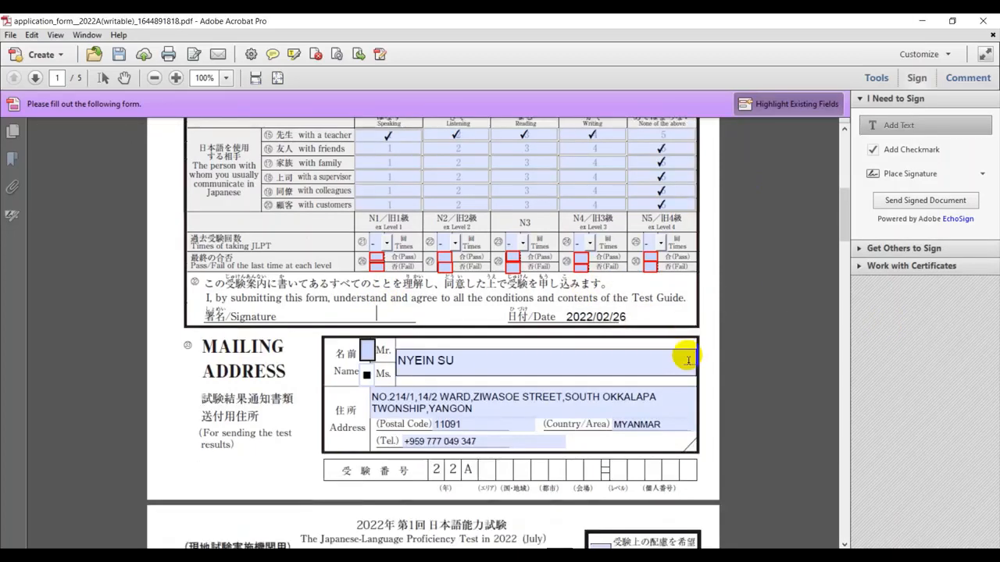
pyautogui.scroll(-15, 688, 360)
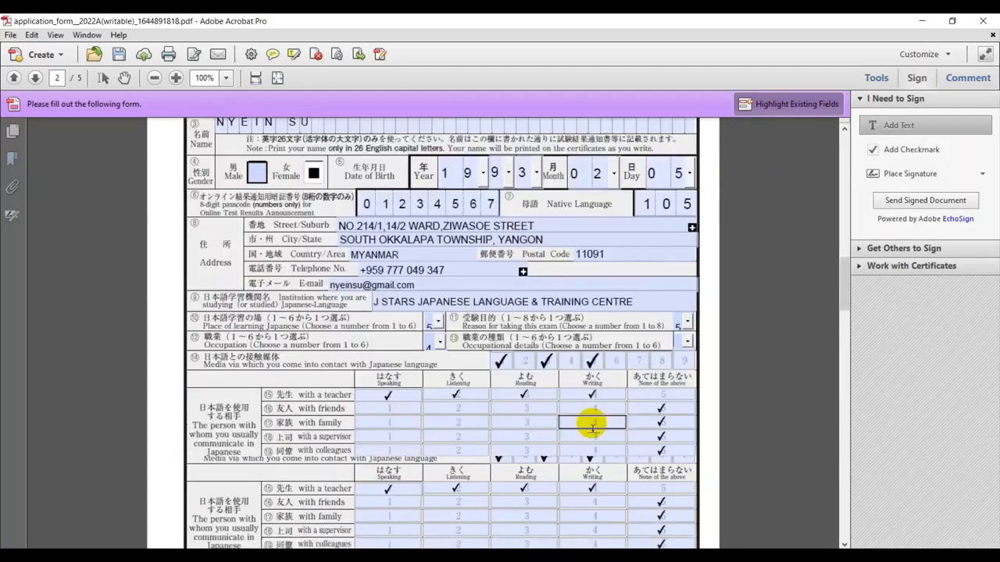
pyautogui.scroll(-4, 593, 427)
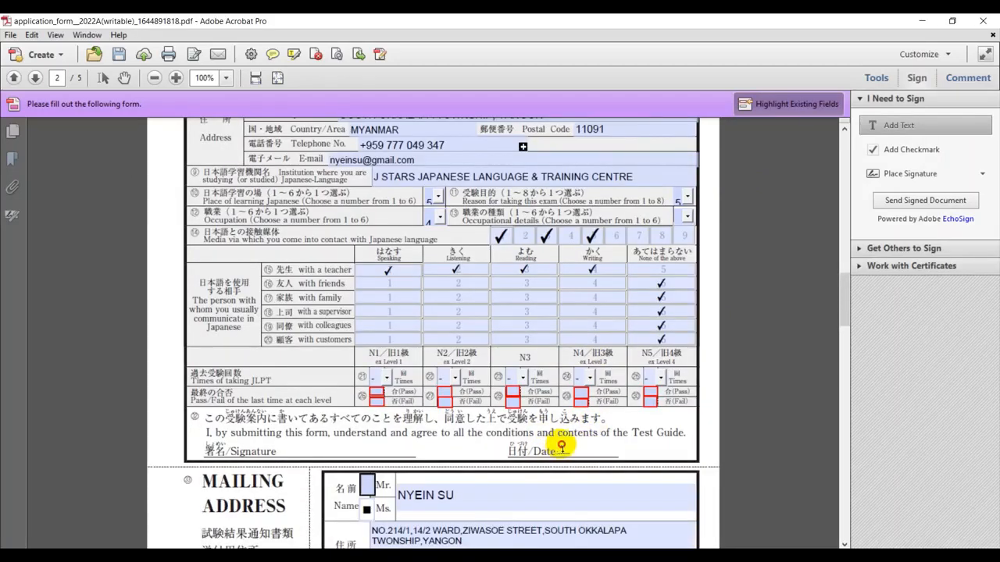
pyautogui.click(562, 448)
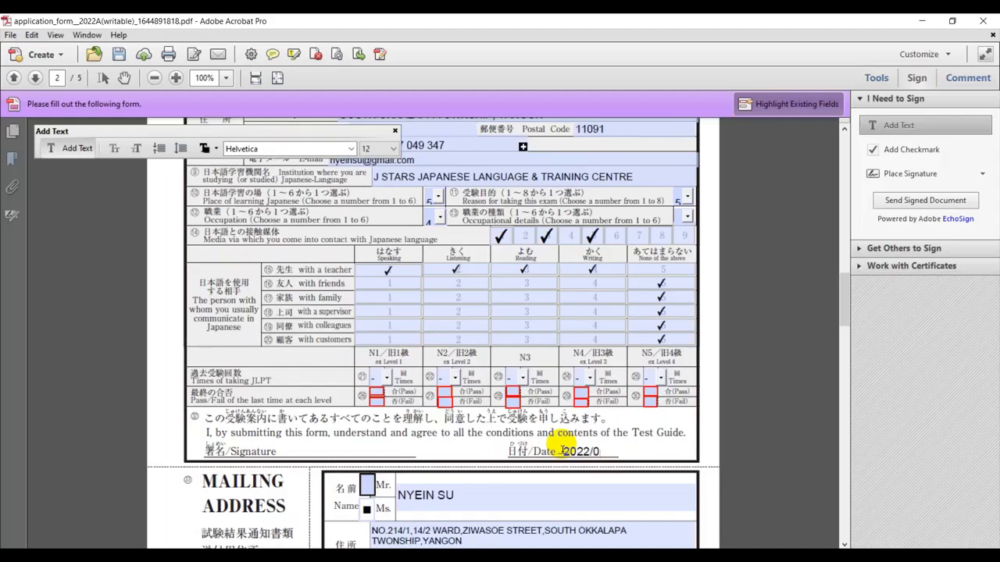
pyautogui.scroll(-12, 630, 425)
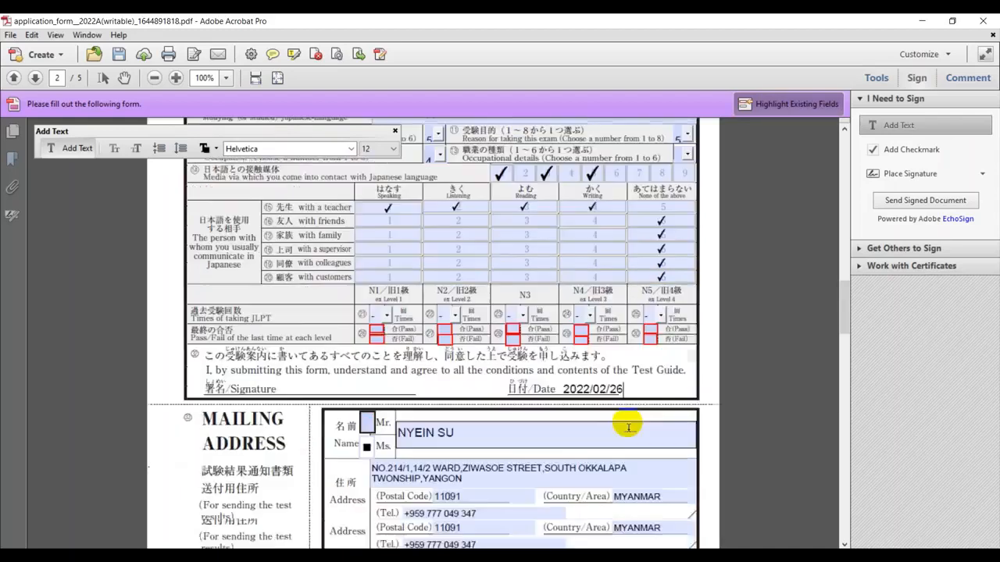
pyautogui.scroll(-20, 630, 425)
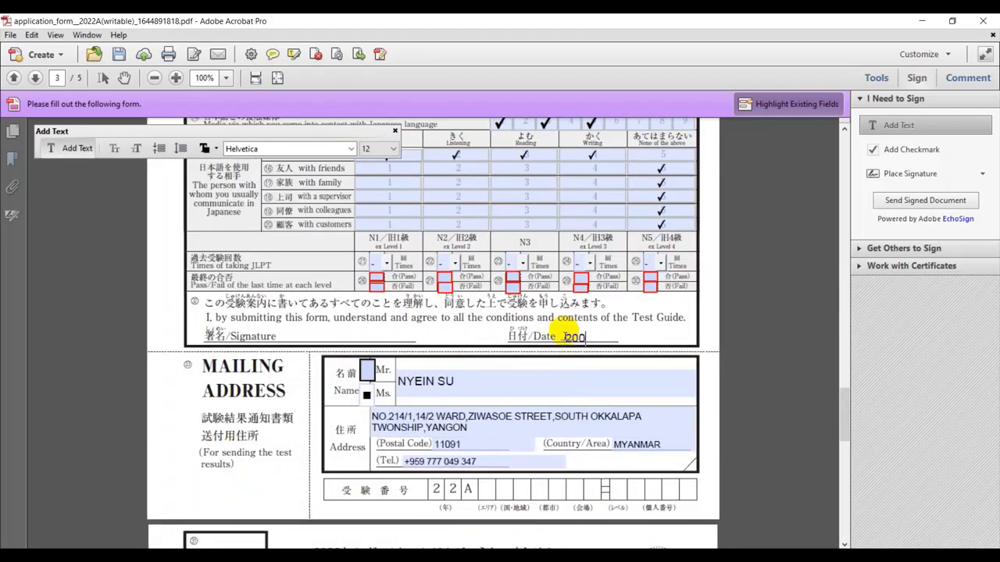
pyautogui.write('22/02/26')
pyautogui.scroll(6, 546, 281)
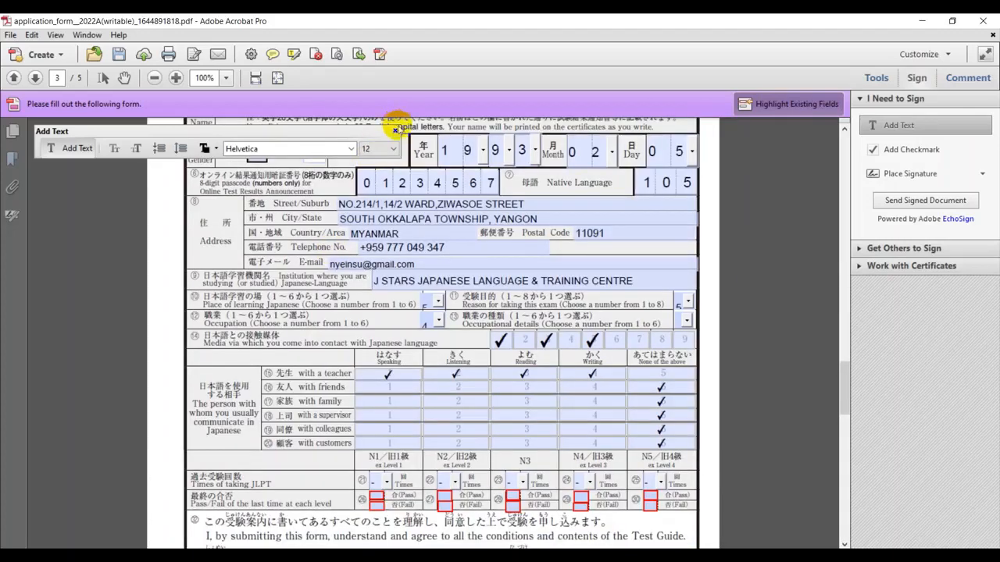
pyautogui.scroll(12, 457, 250)
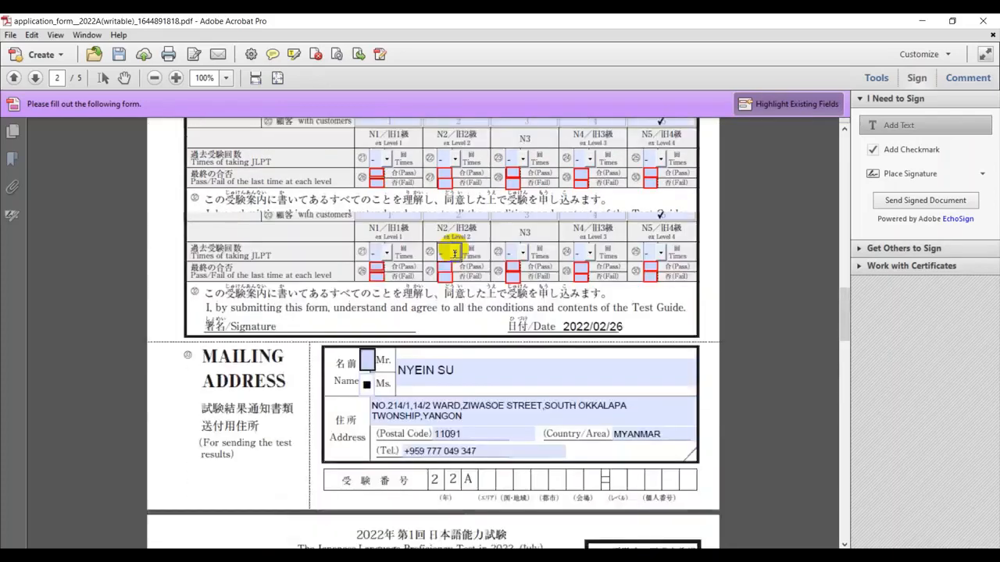
pyautogui.scroll(15, 454, 254)
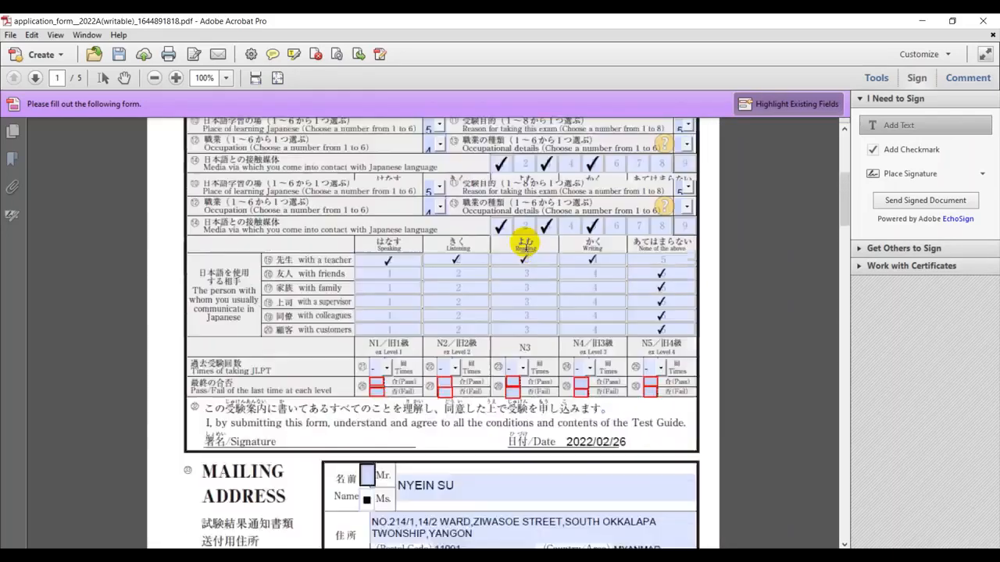
pyautogui.scroll(10, 539, 249)
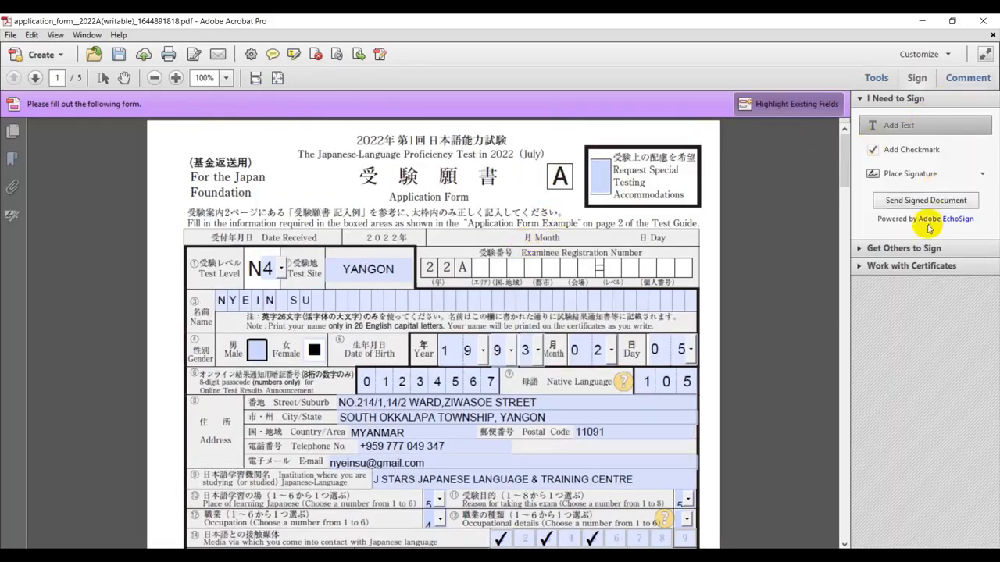
# Clear the previously saved signature in Place Signature and start creating a new one
pyautogui.click(904, 178)
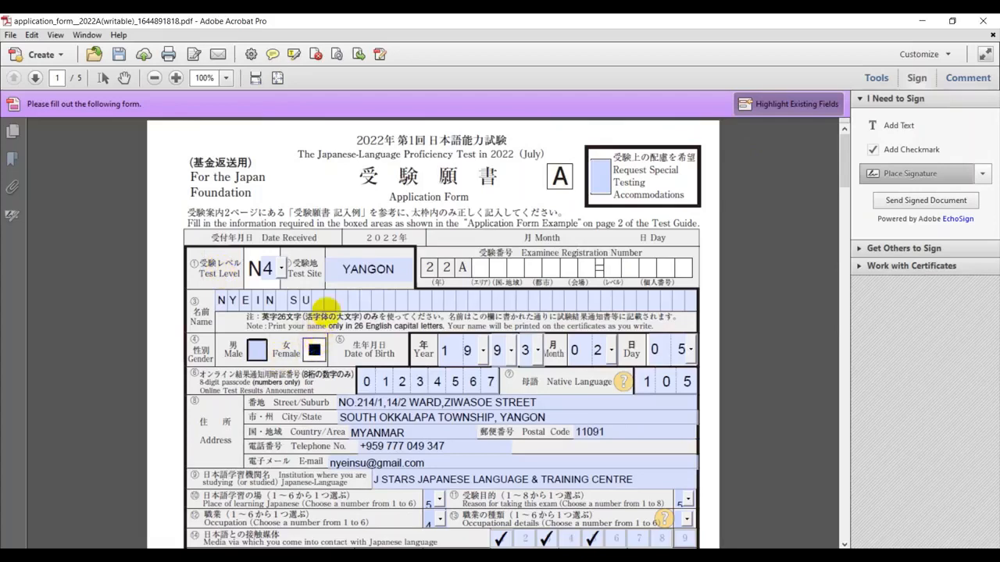
pyautogui.click(983, 174)
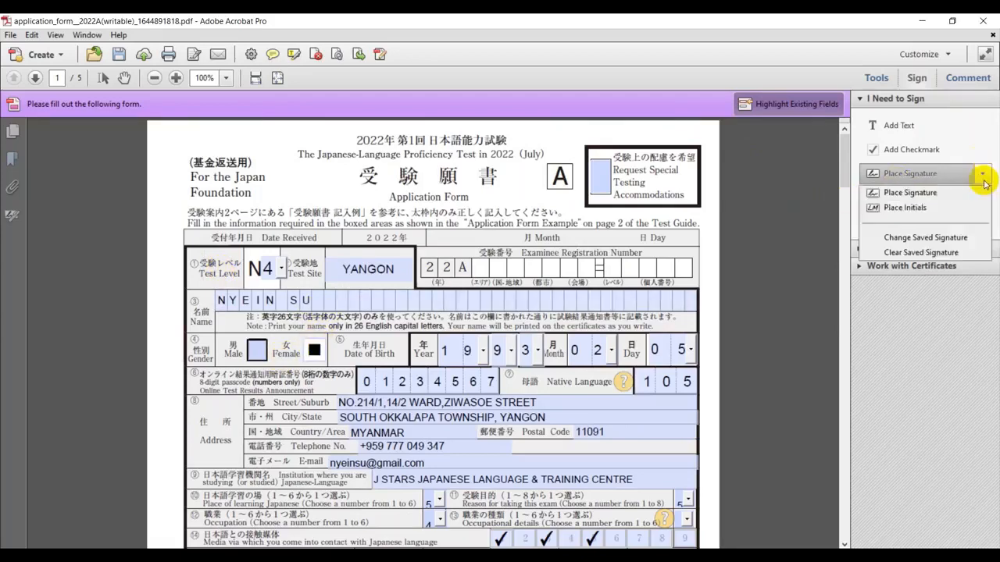
pyautogui.click(954, 250)
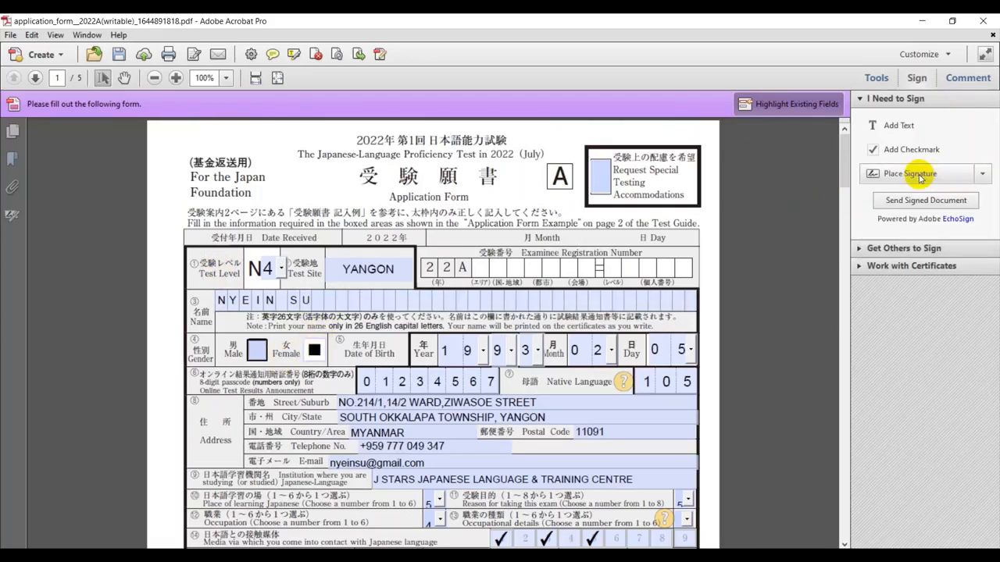
pyautogui.click(914, 173)
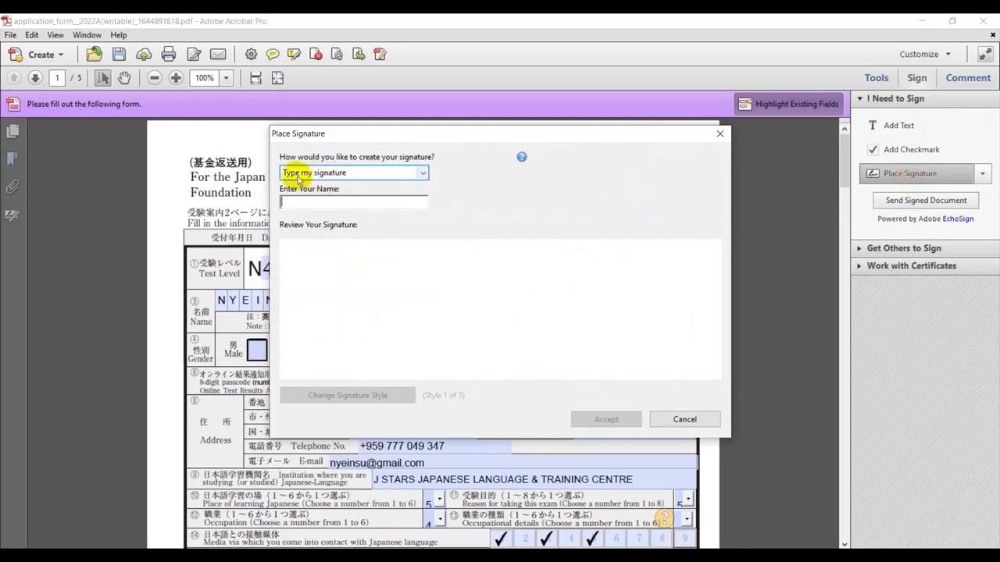
# Type the applicant's name in lowercase as the signature and accept it
pyautogui.click(307, 205)
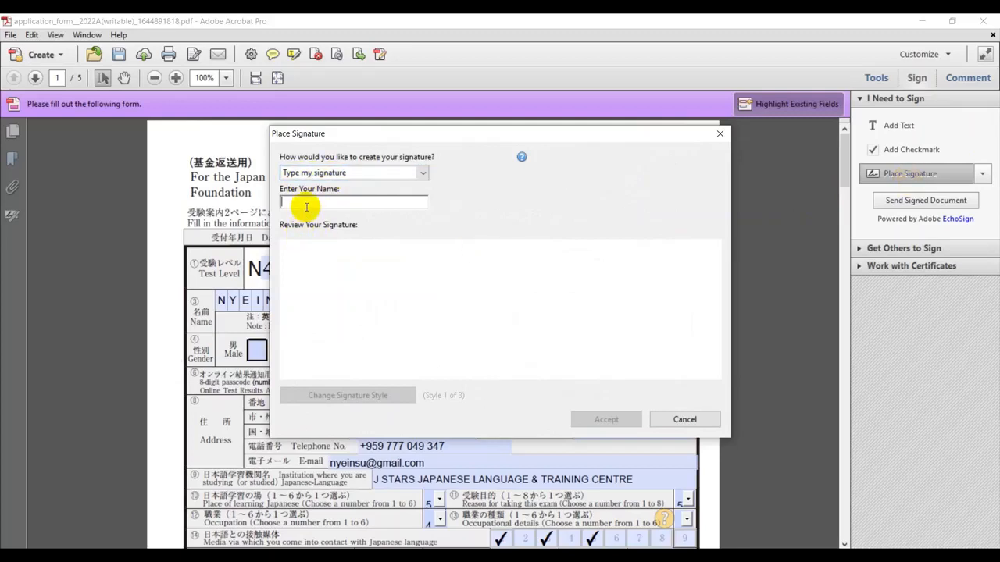
pyautogui.write('NYEIN')
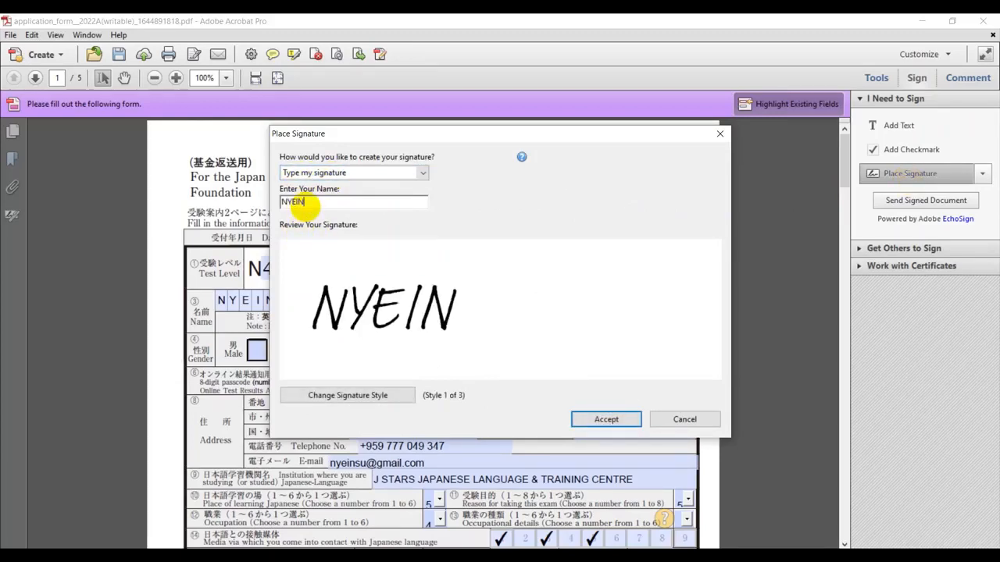
pyautogui.press('BackSpace')
pyautogui.press('BackSpace')
pyautogui.press('BackSpace')
pyautogui.press('BackSpace')
pyautogui.press('BackSpace')
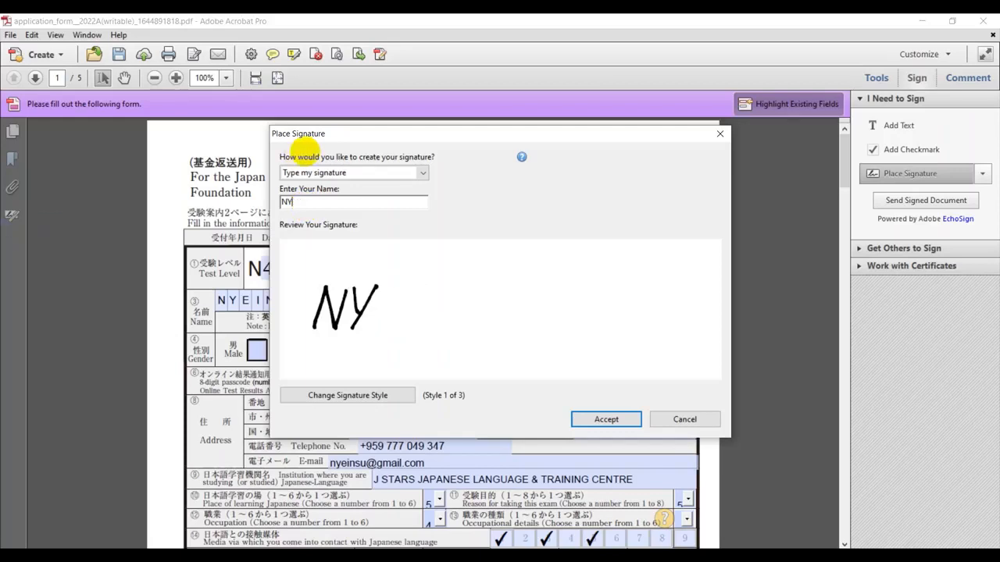
pyautogui.write('nyein')
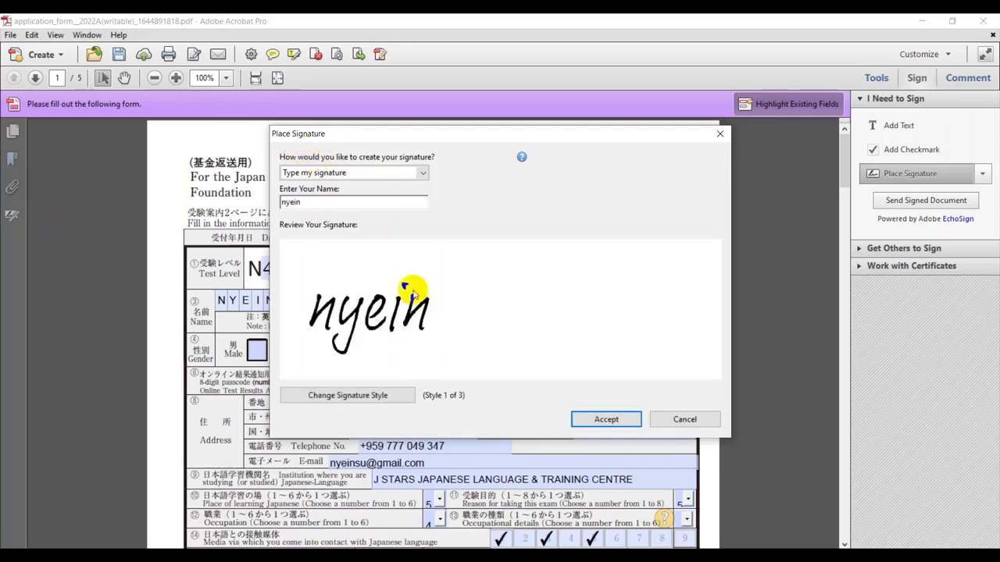
pyautogui.click(606, 419)
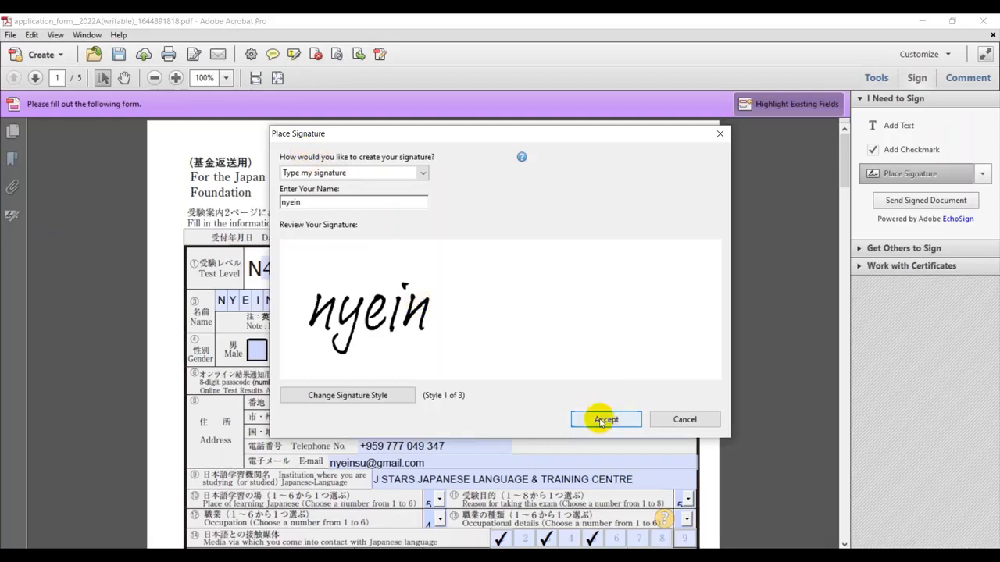
# Sign the first copy's Signature line, leaving a stray signature near Postal Code
pyautogui.click(575, 395)
pyautogui.scroll(-5, 748, 289)
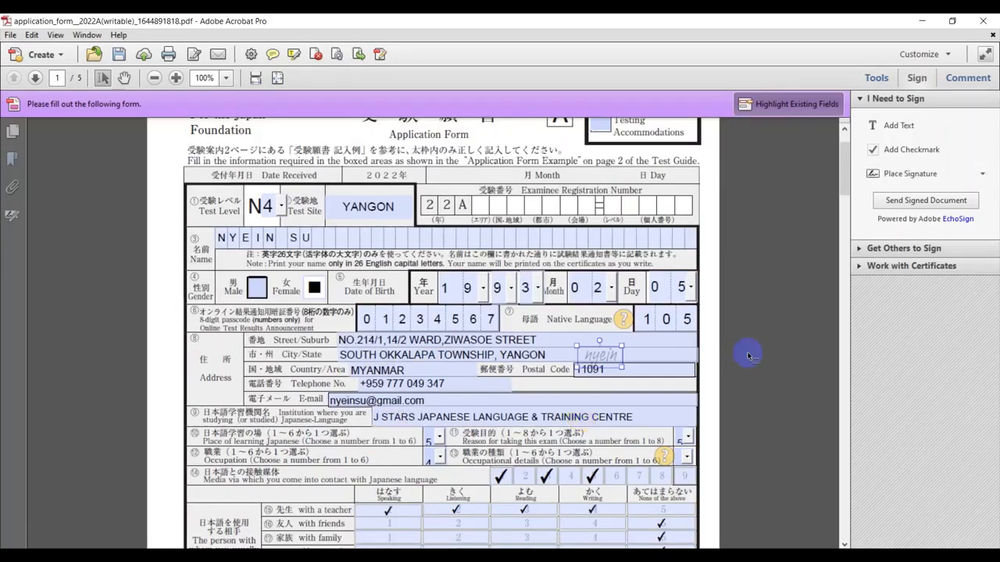
pyautogui.scroll(-1, 734, 359)
pyautogui.click(598, 205)
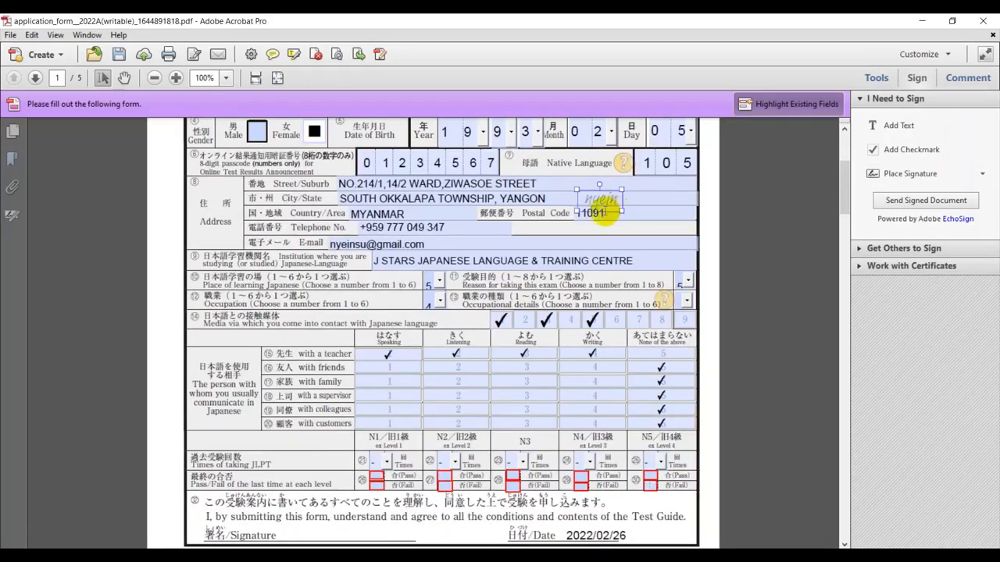
pyautogui.click(607, 194)
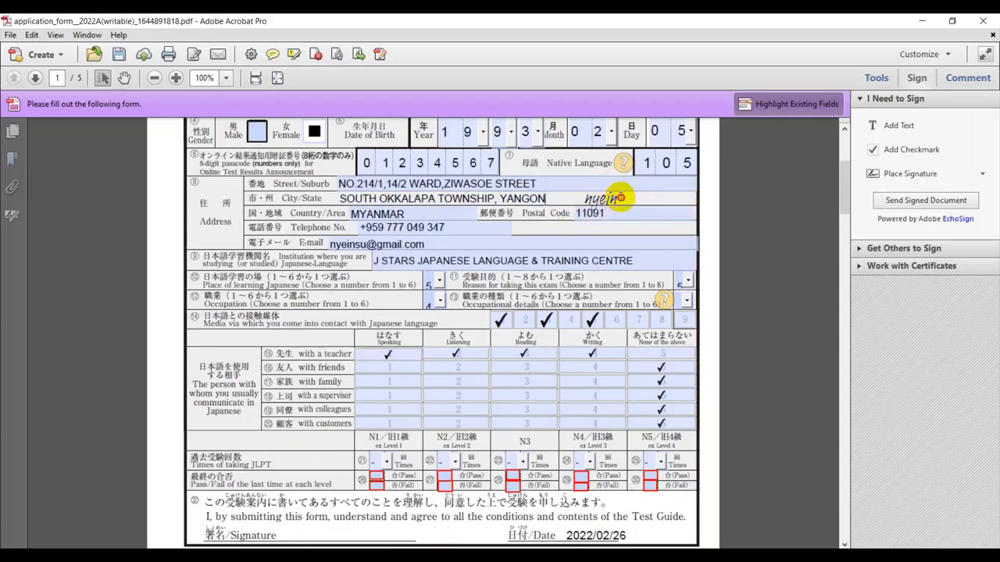
pyautogui.doubleClick(623, 196)
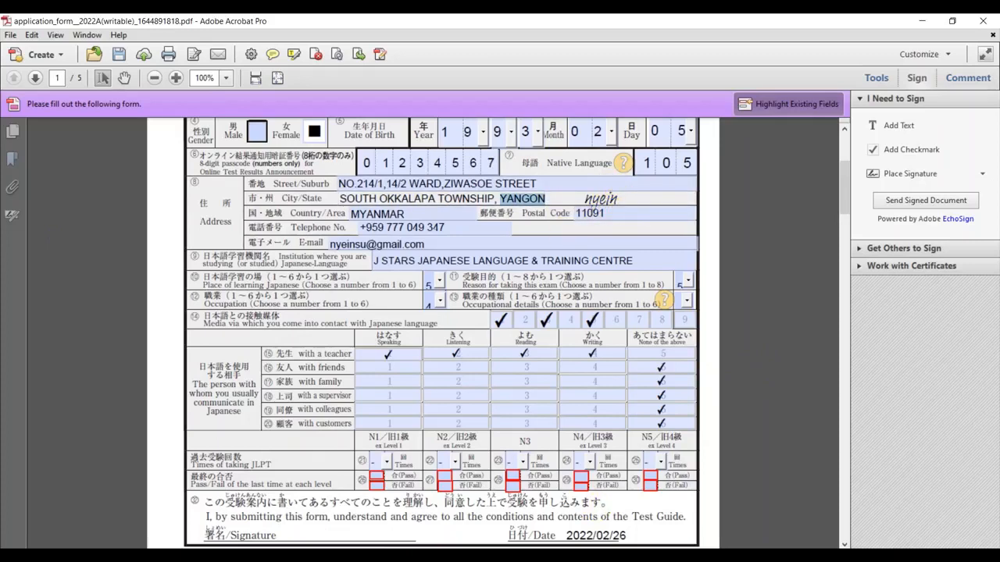
pyautogui.click(469, 554)
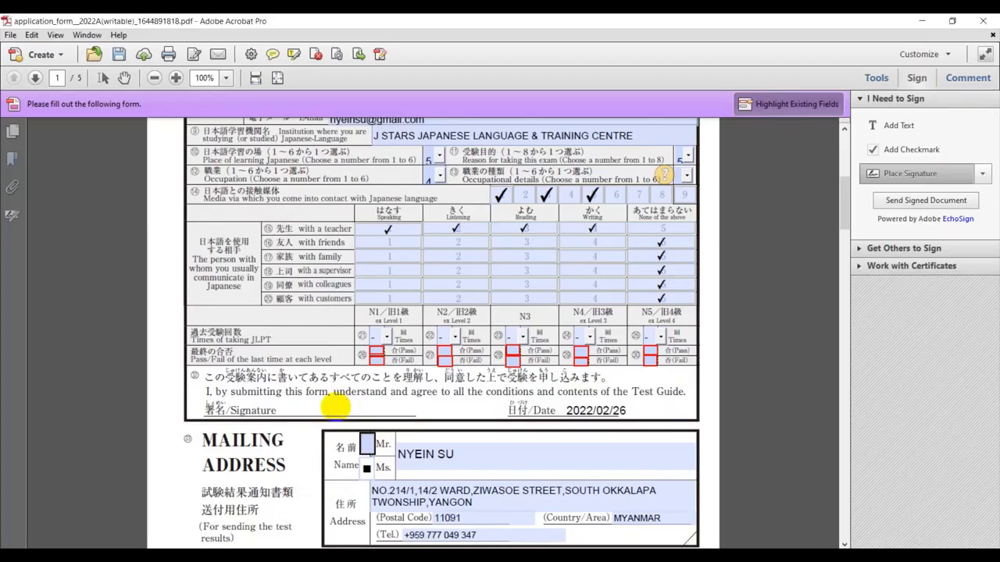
pyautogui.click(336, 407)
# Place the typed signature on the second copy's Signature line
pyautogui.scroll(-6, 758, 402)
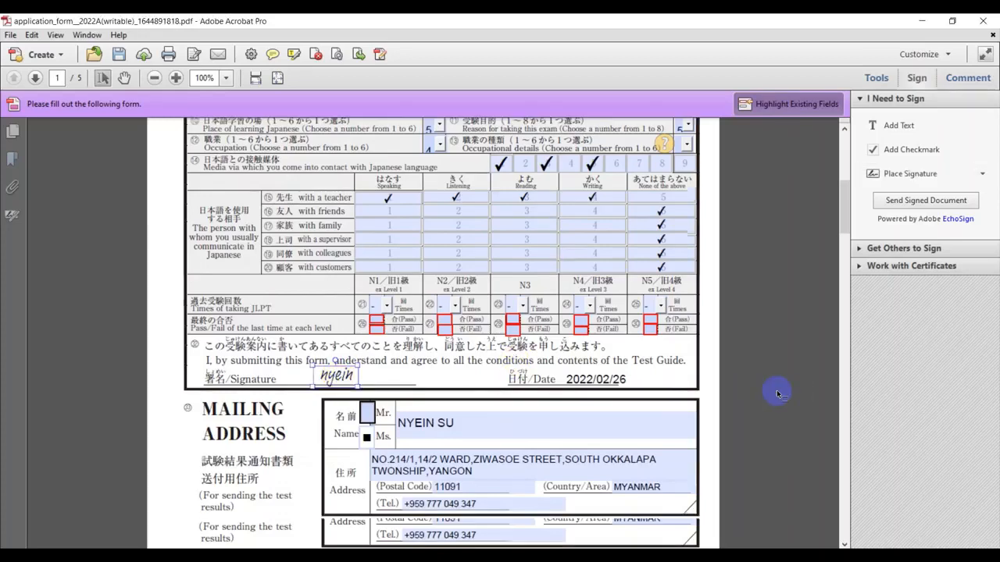
pyautogui.scroll(-20, 598, 435)
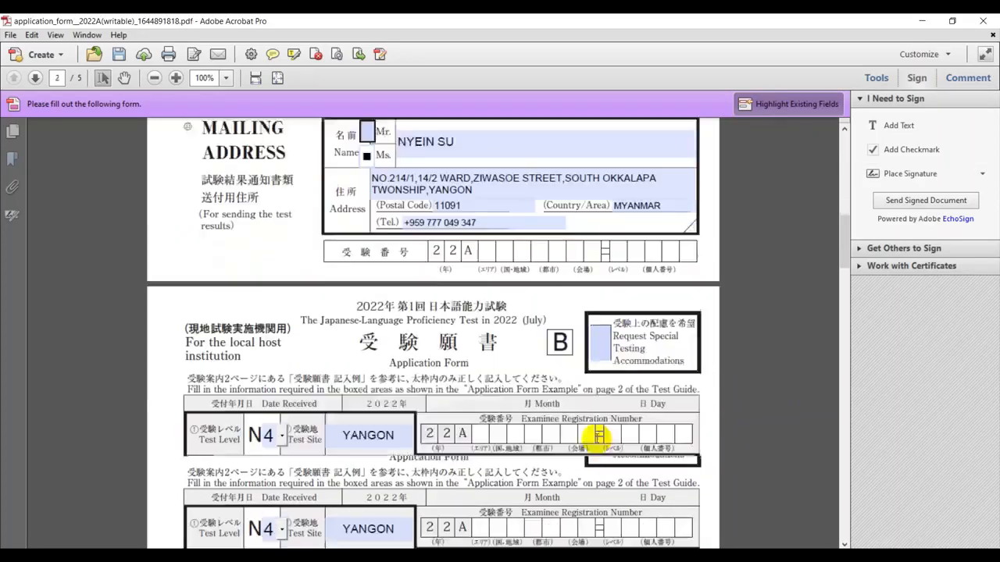
pyautogui.scroll(-6, 530, 439)
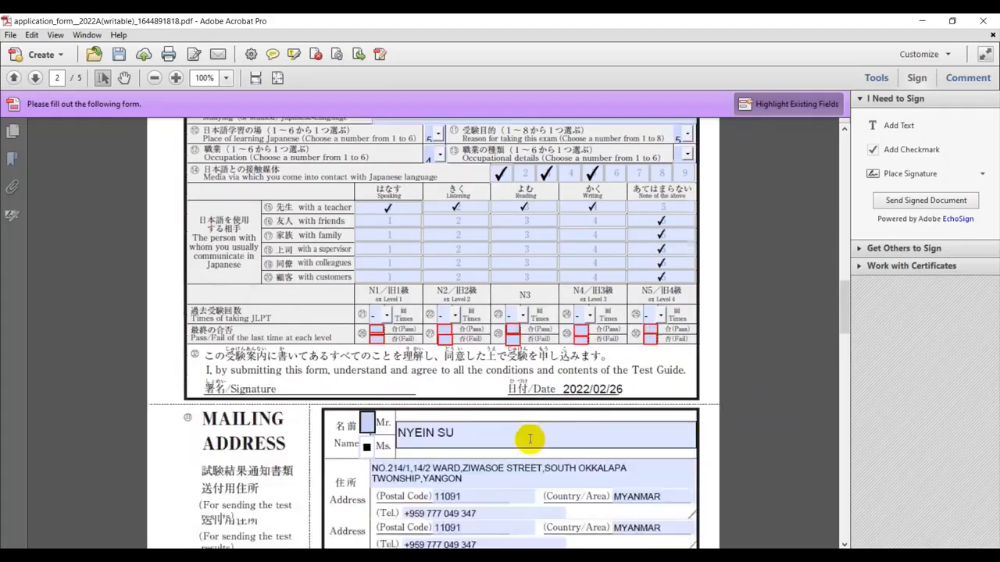
pyautogui.click(906, 175)
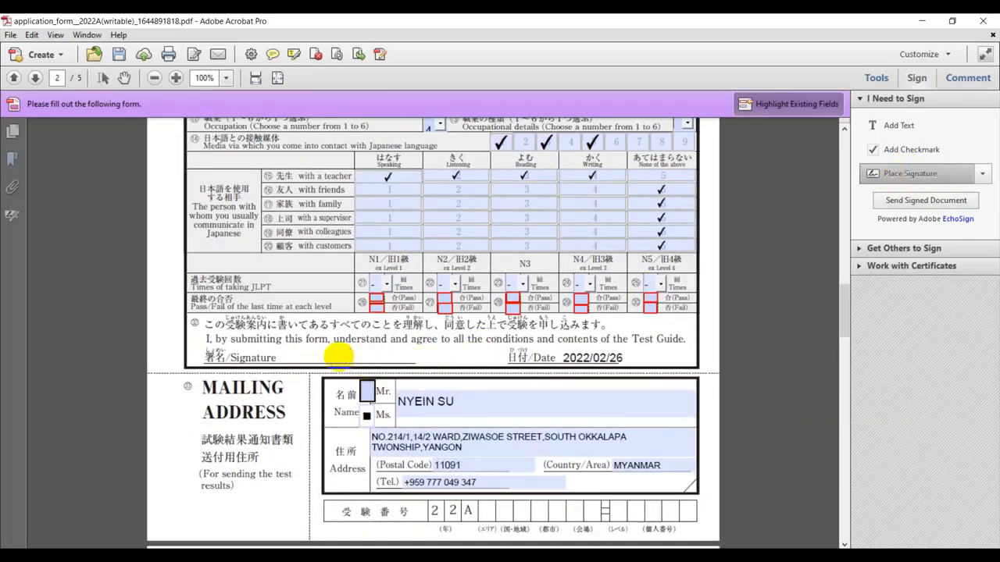
pyautogui.click(338, 356)
# Place the typed signature on the third copy's Signature line
pyautogui.scroll(-9, 709, 319)
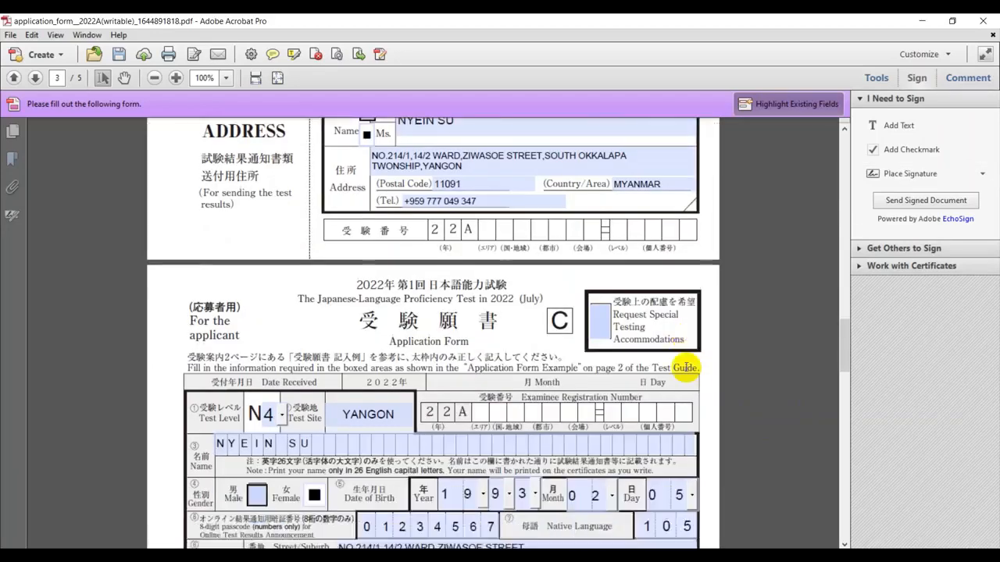
pyautogui.scroll(-12, 685, 369)
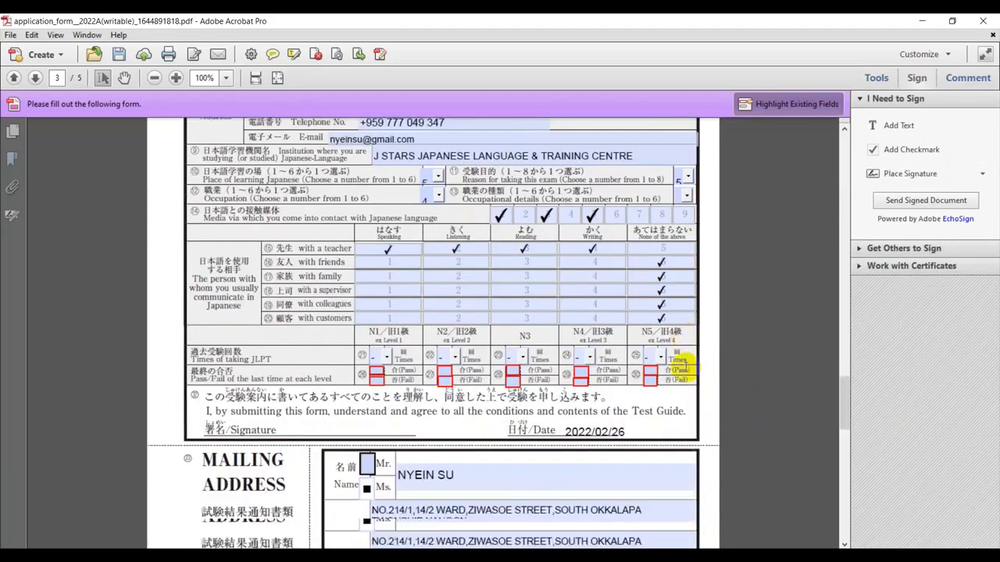
pyautogui.click(910, 174)
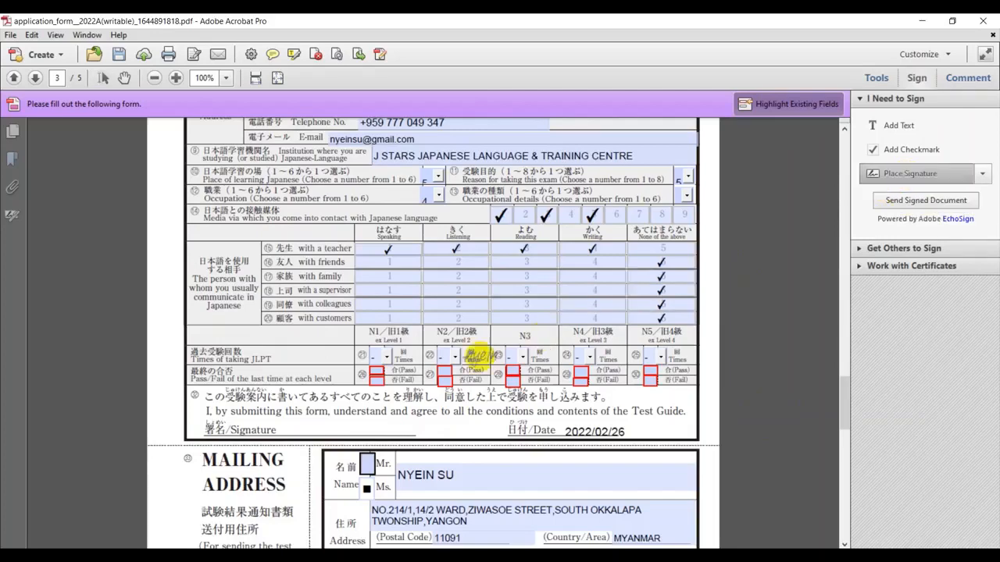
pyautogui.click(325, 424)
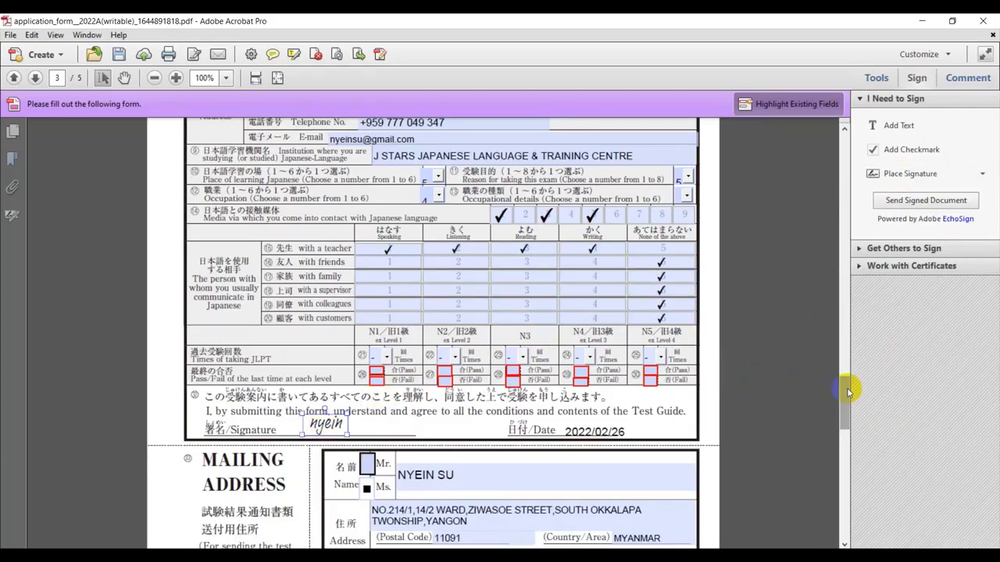
pyautogui.moveTo(845, 391); pyautogui.dragTo(829, 146)
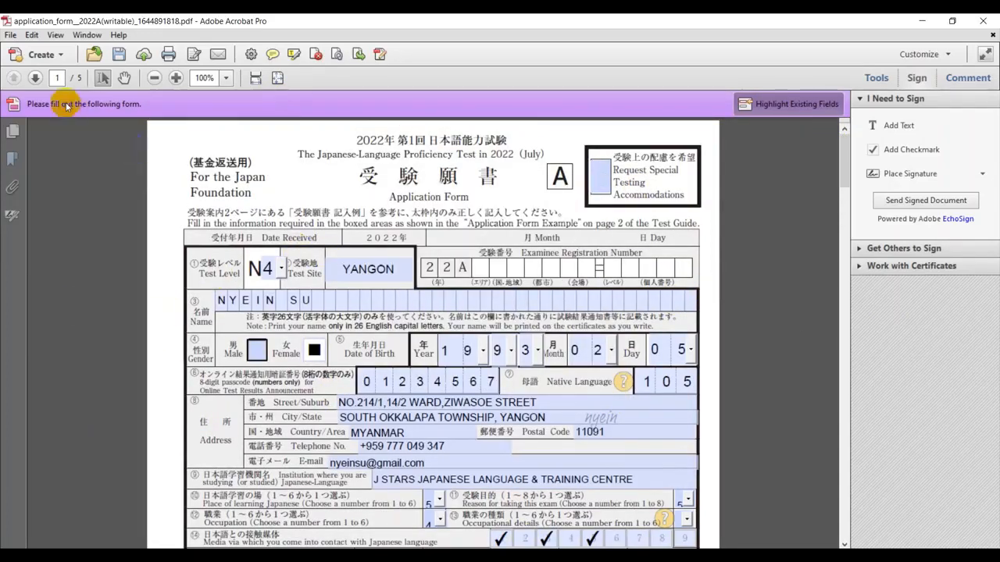
# Finalize the signature and save the form in the JLPT folder under a new name starting with the applicant's name
pyautogui.click(118, 56)
pyautogui.click(525, 308)
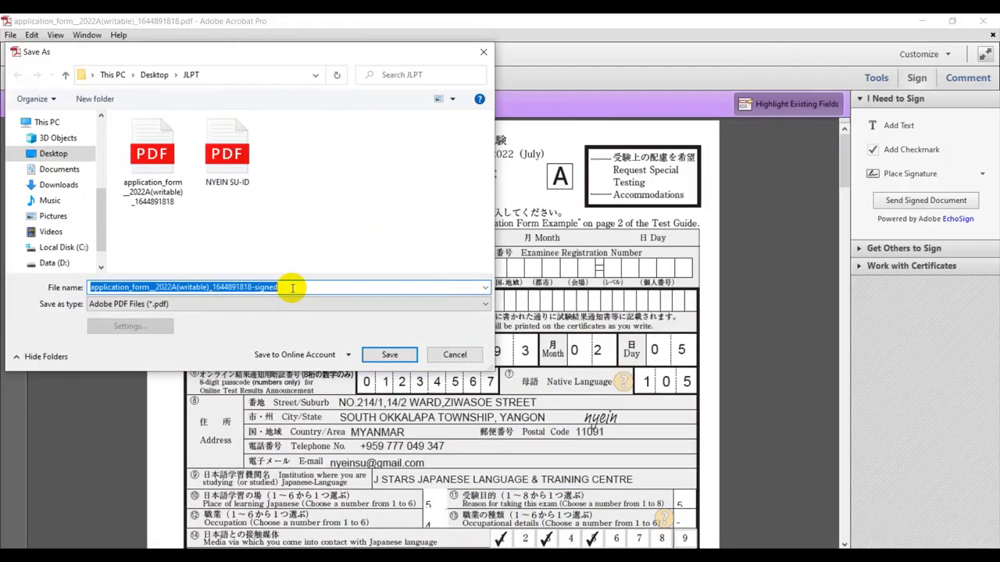
pyautogui.write('Ny')
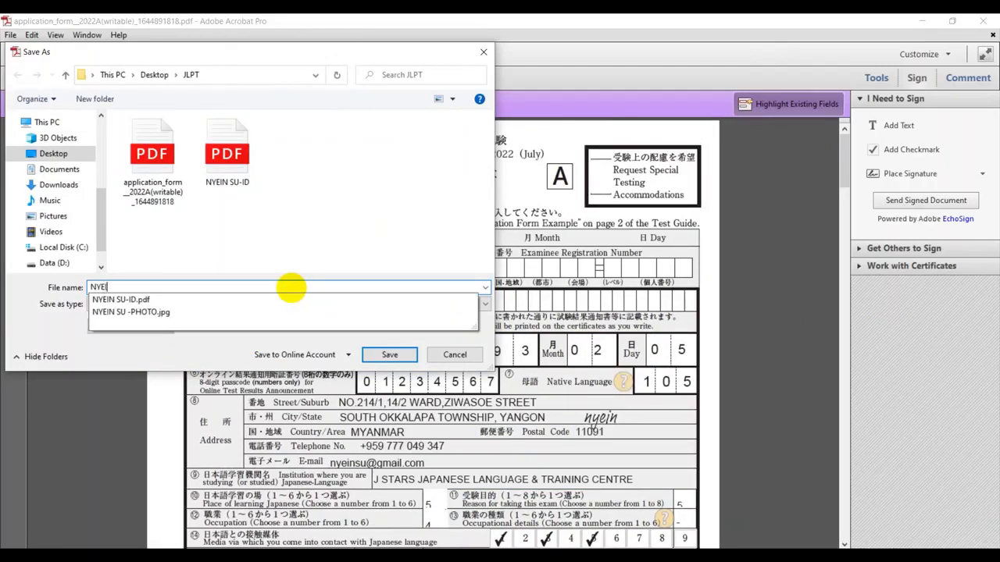
pyautogui.write('EIN-FORM')
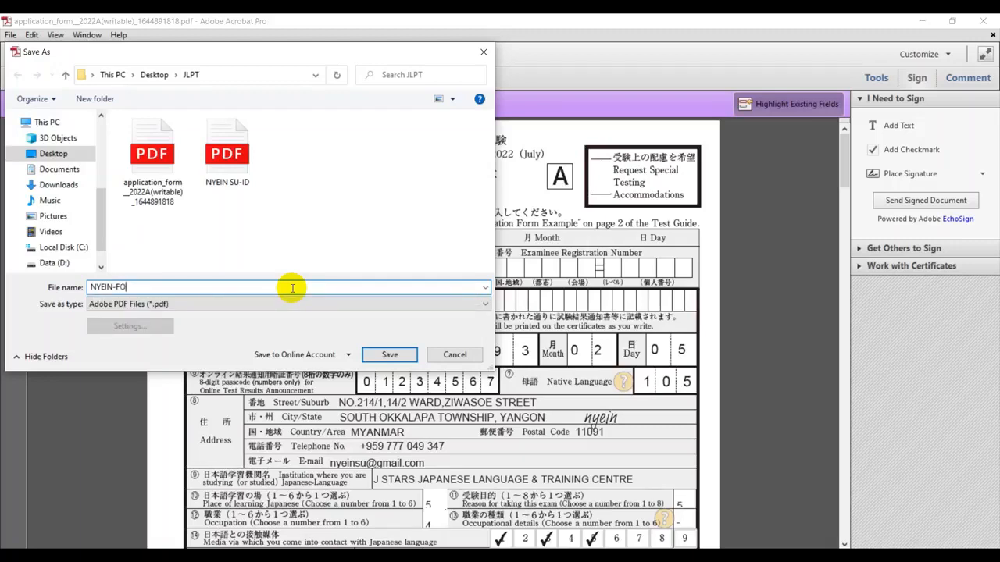
pyautogui.click(390, 354)
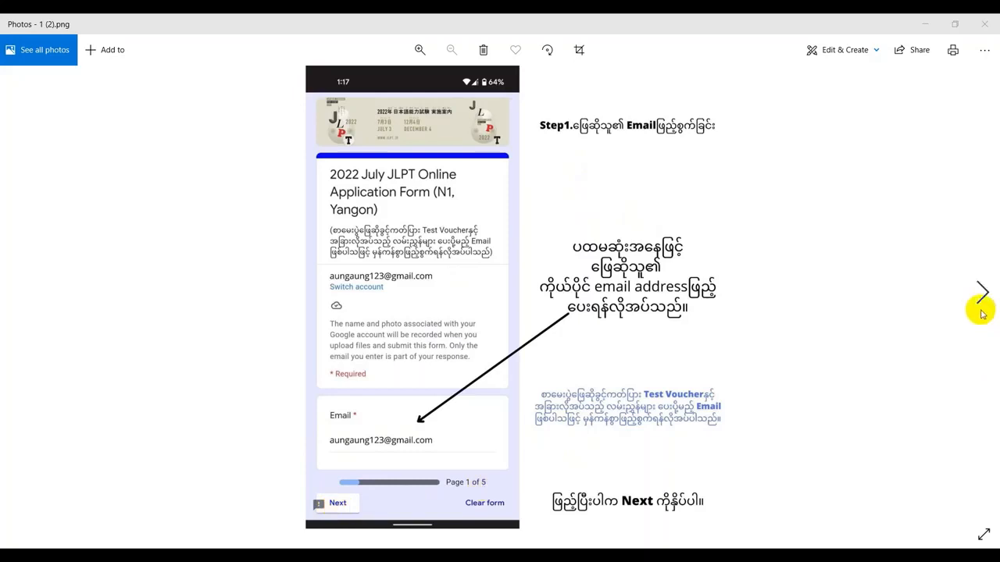
# Step through the Step 2, 3 and 4 guide images to reach 5.png
pyautogui.click(981, 291)
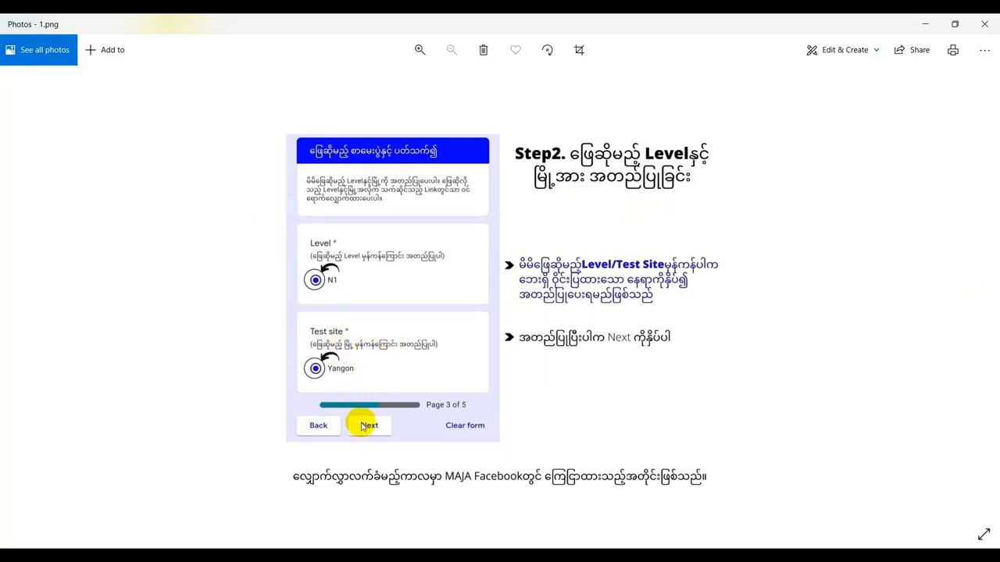
pyautogui.click(978, 288)
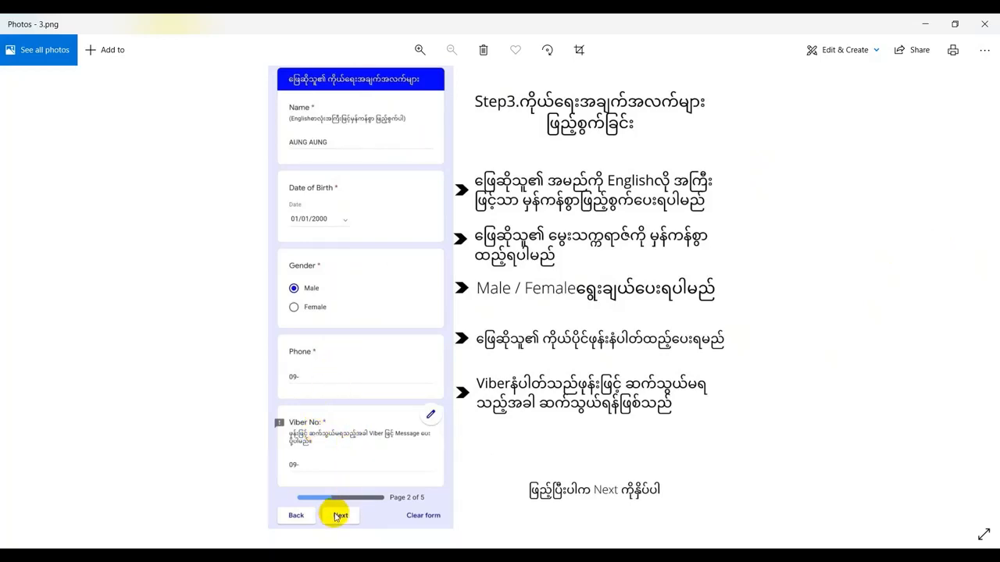
pyautogui.moveTo(988, 306)
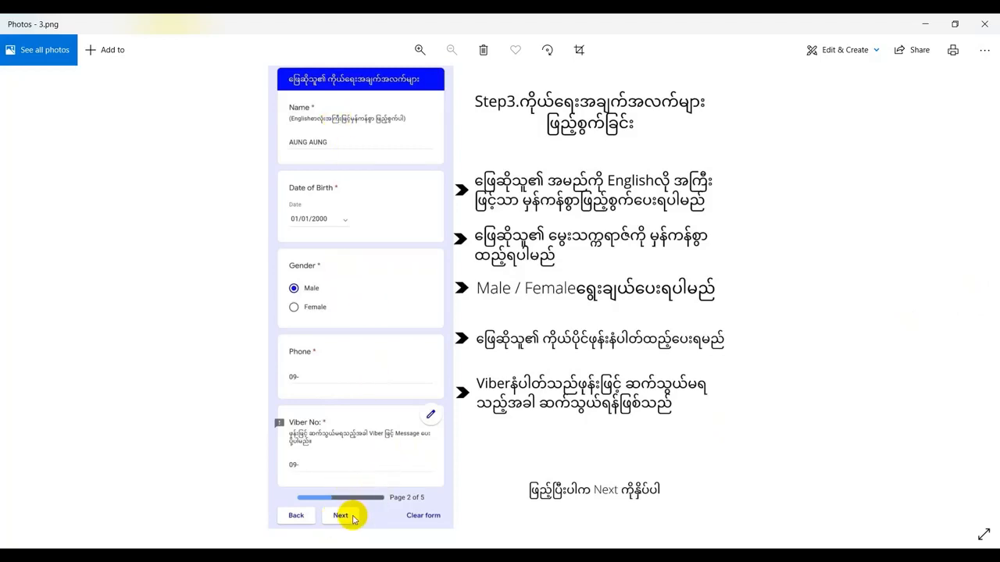
pyautogui.click(983, 291)
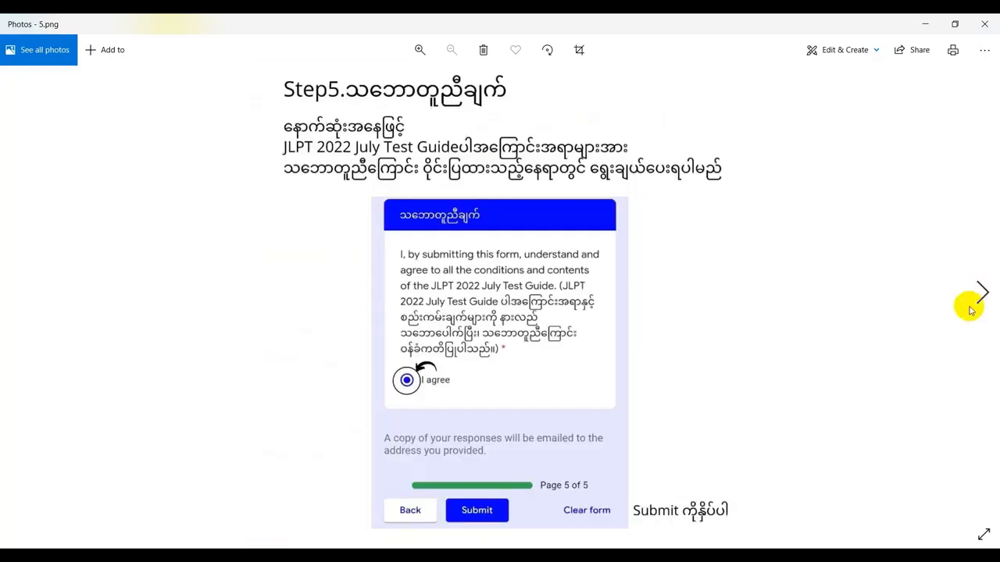
pyautogui.click(982, 290)
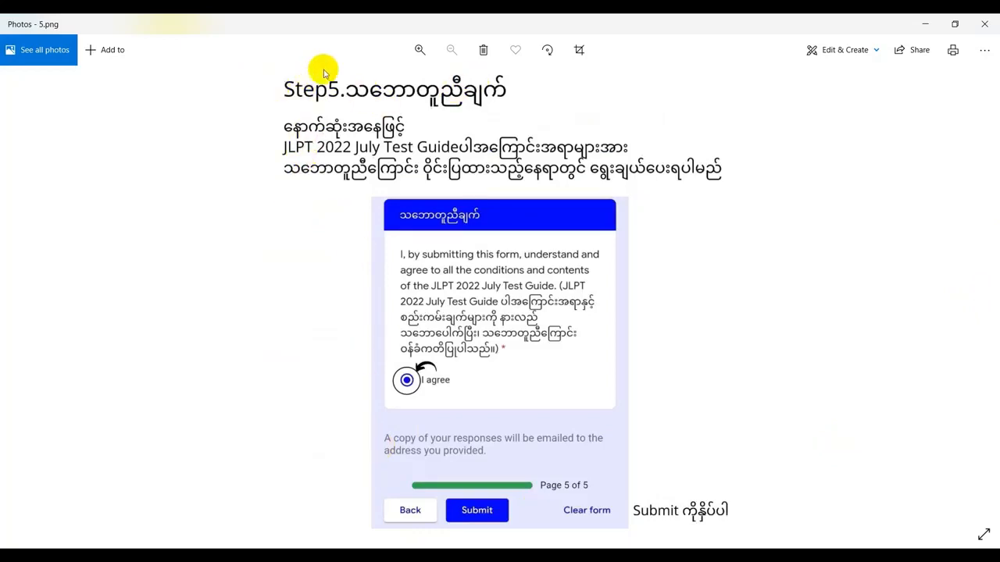